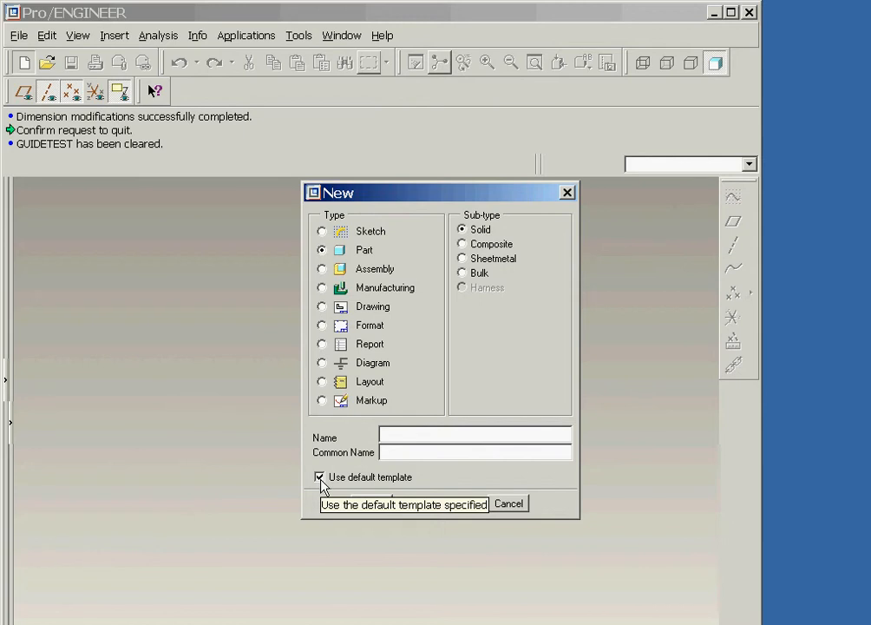
- Create a solid part named GUIDE_PIN using the default template
type("GUIDE_PIN")
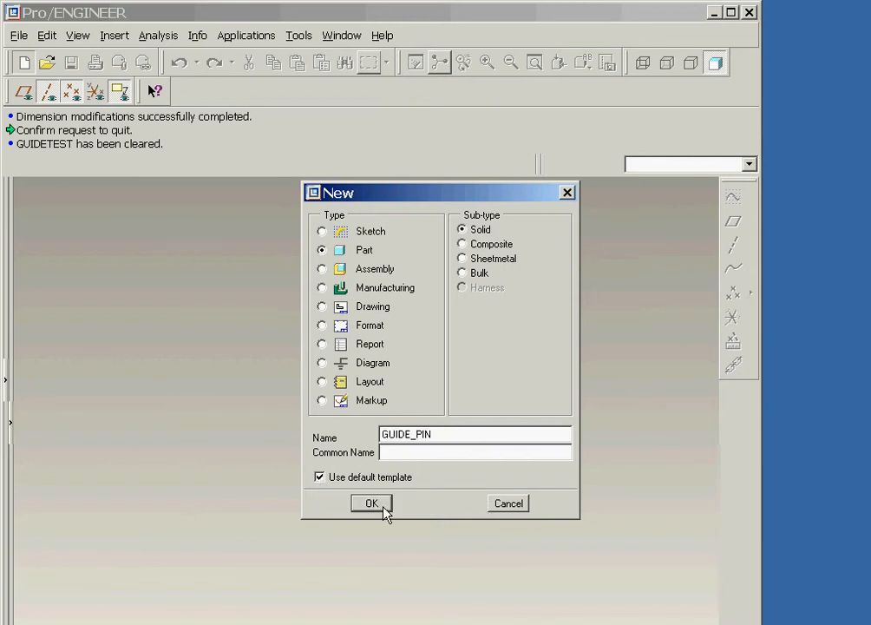
left_click(371, 503)
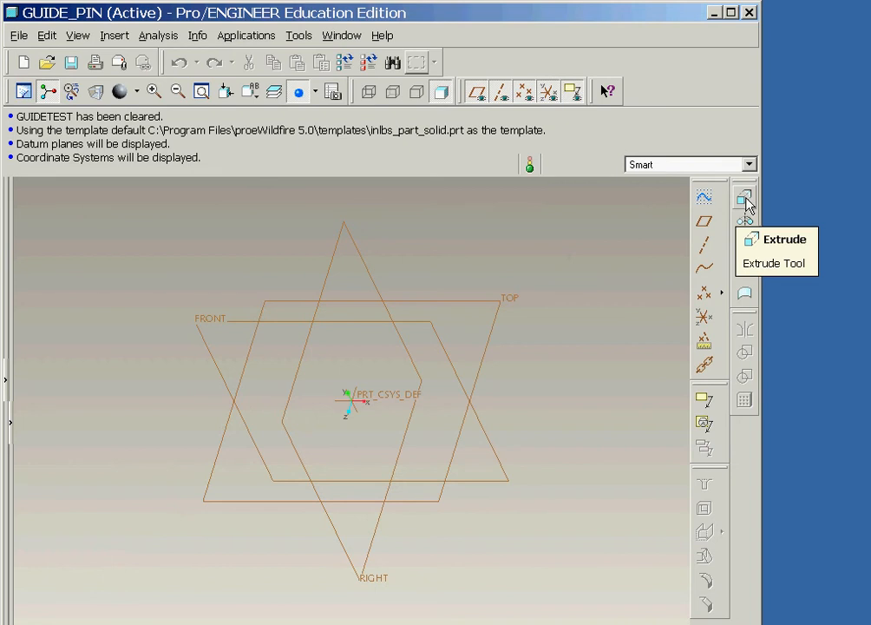
- Start an Extrude with an internal sketch on the FRONT plane, and hide the datum planes and coordinate systems
left_click(744, 199)
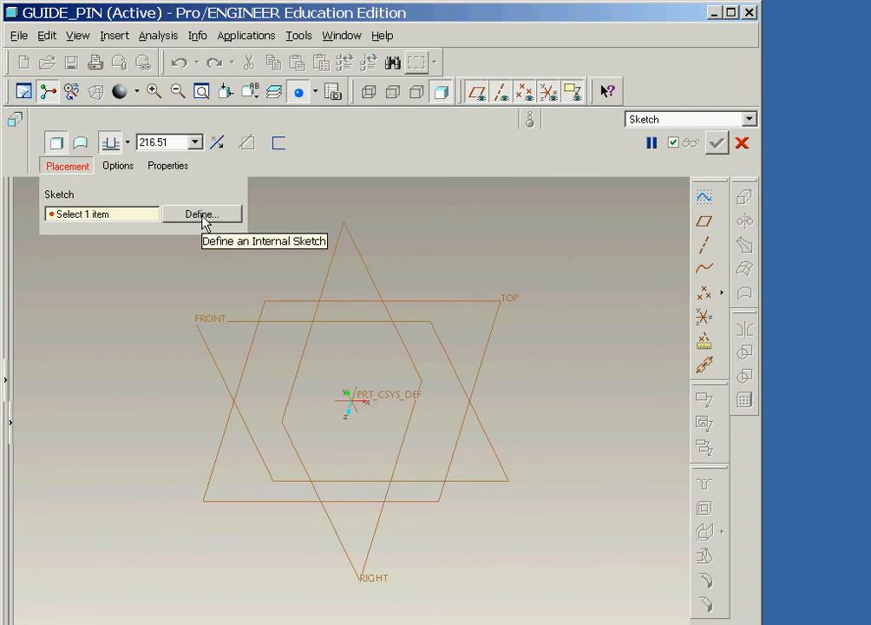
left_click(203, 214)
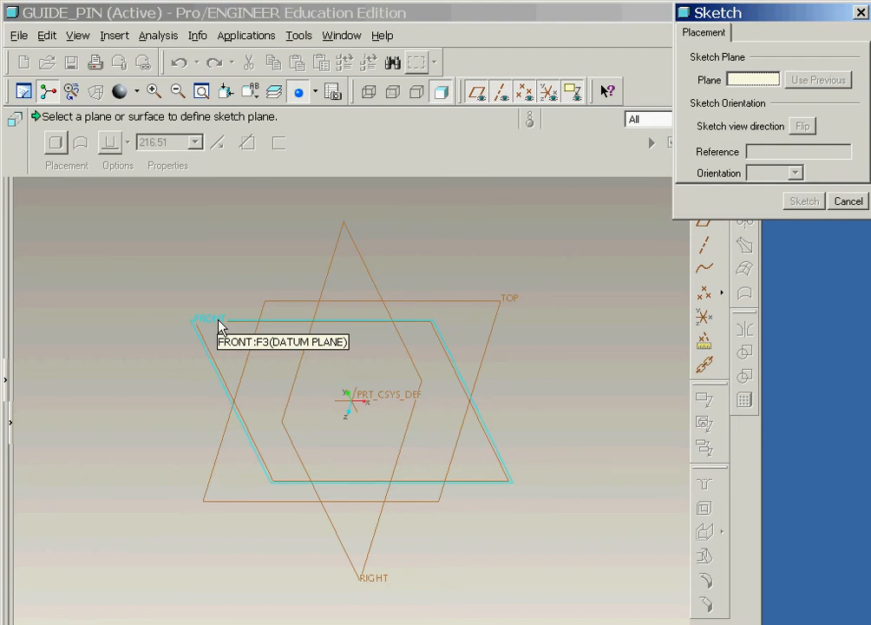
left_click(219, 322)
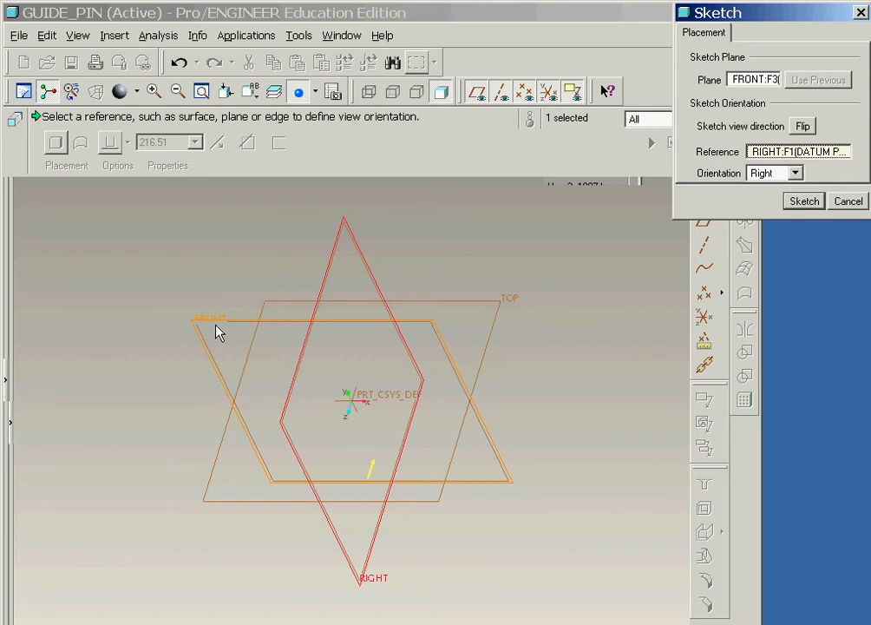
middle_click(217, 325)
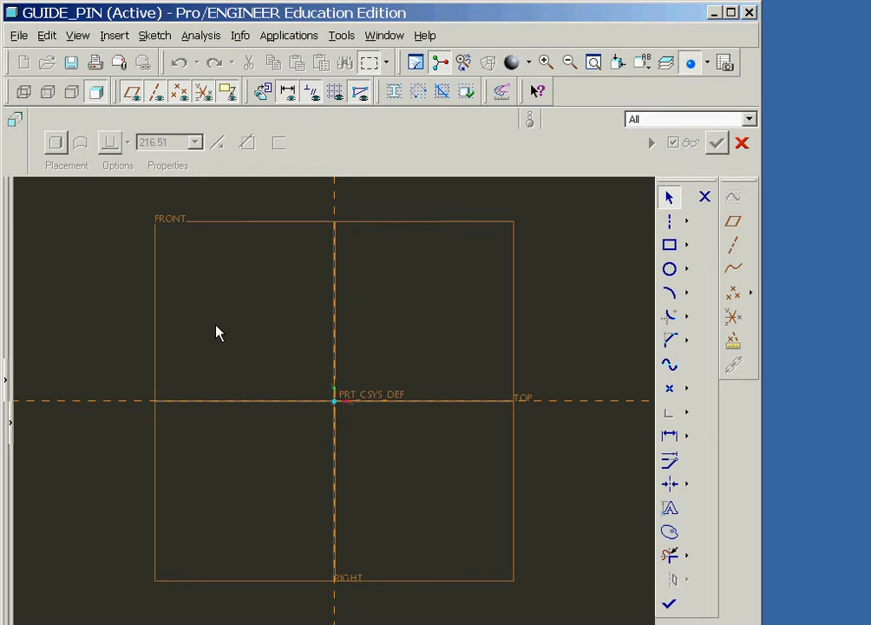
left_click(132, 93)
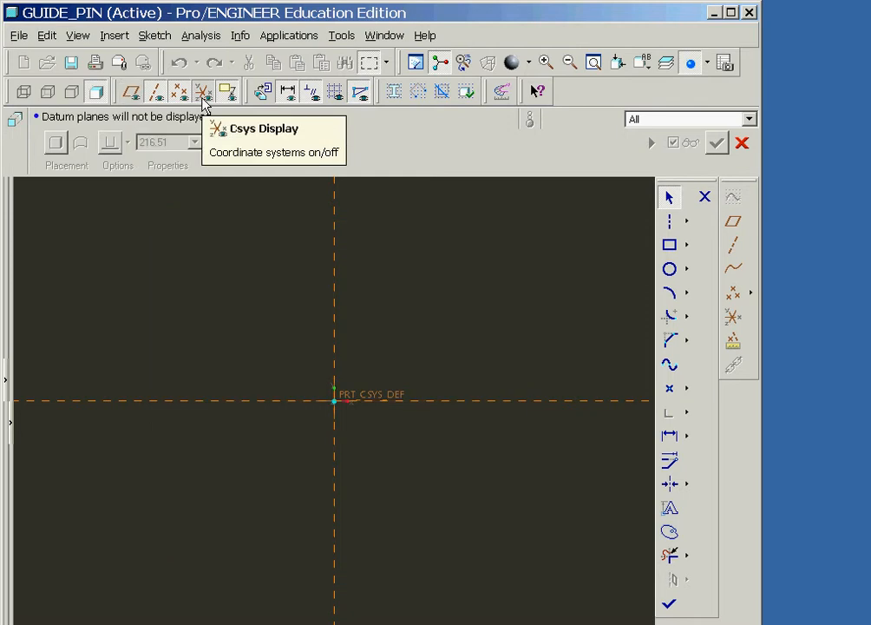
left_click(204, 93)
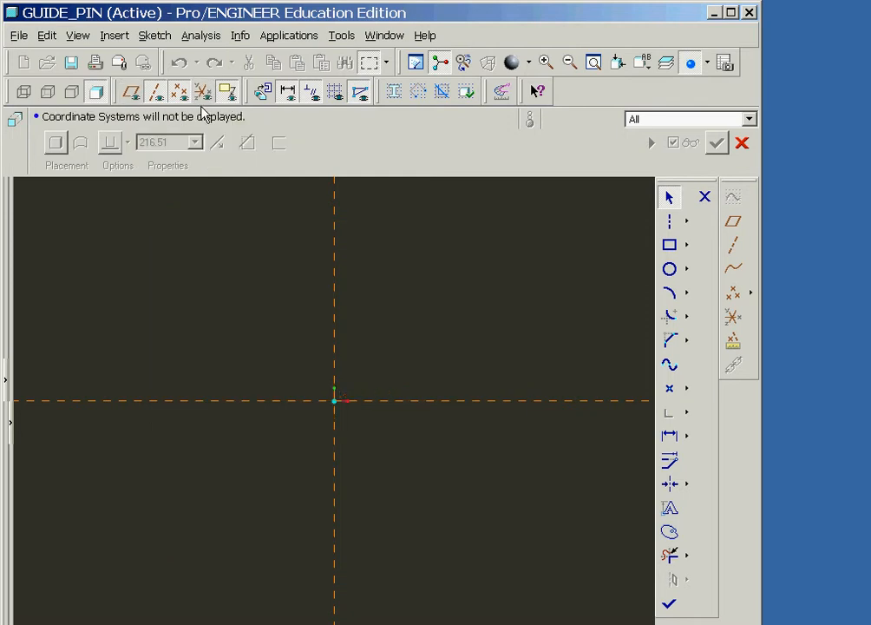
- Sketch a closed six-sided profile with sloped upper corners, about 439 wide and 221 high, with its base on the horizontal reference
right_click(445, 280)
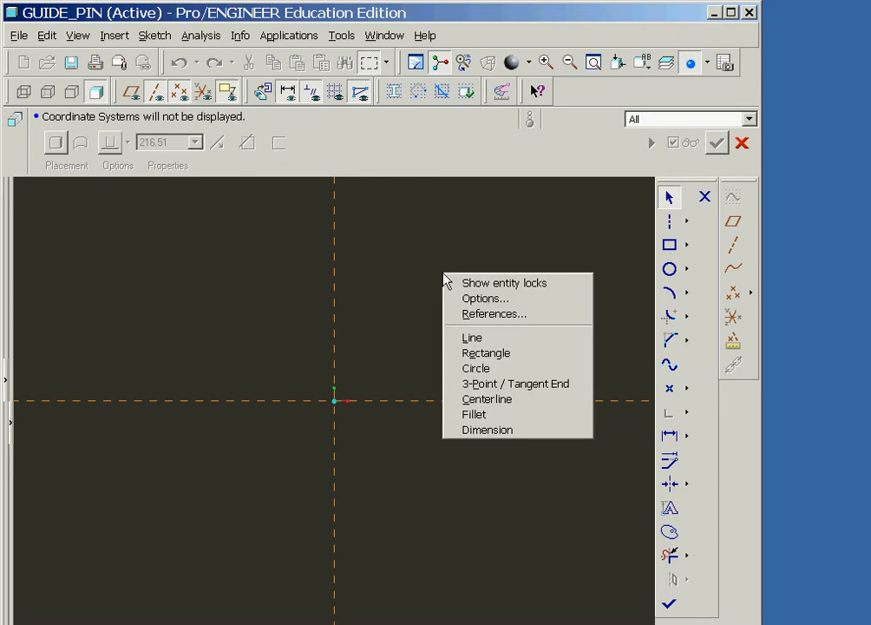
left_click(472, 338)
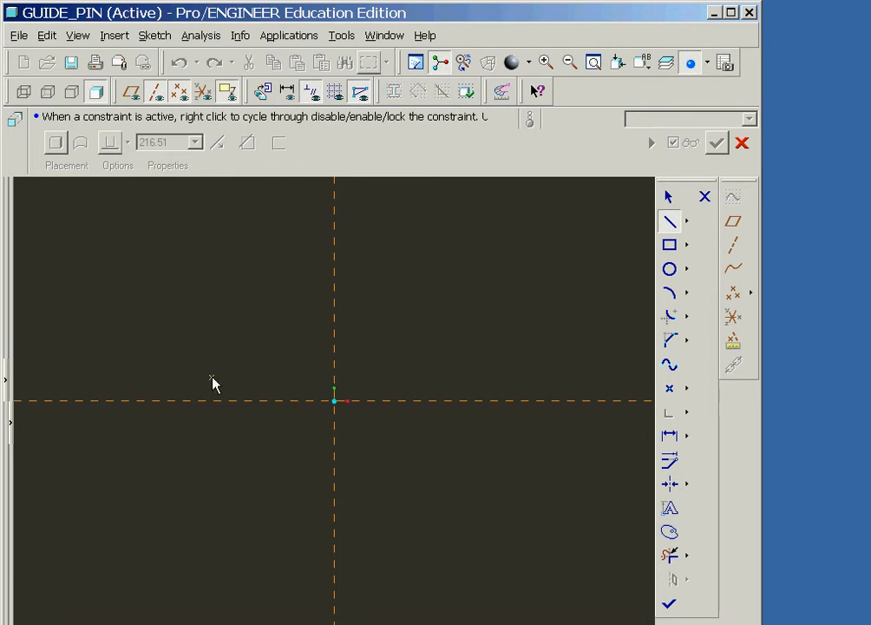
left_click(184, 402)
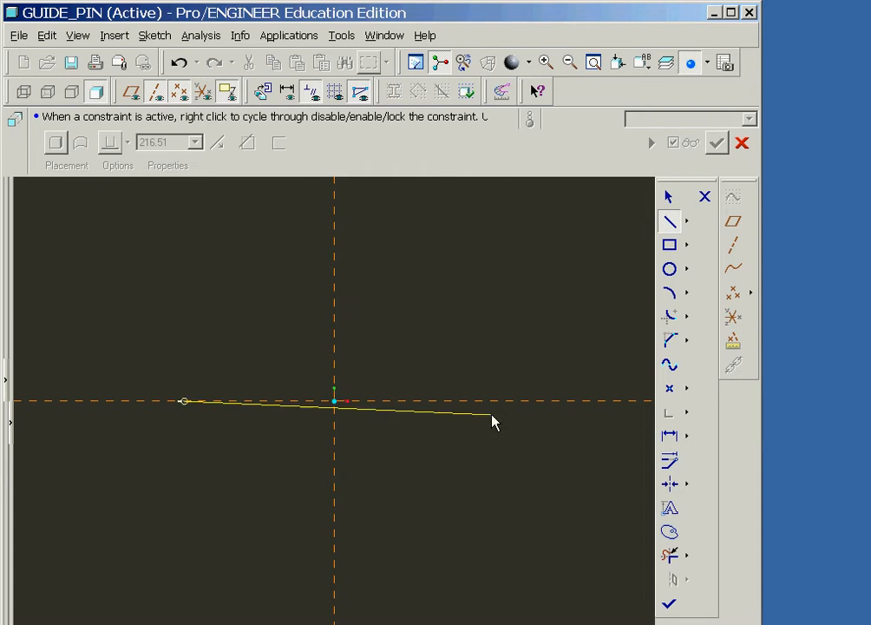
left_click(495, 402)
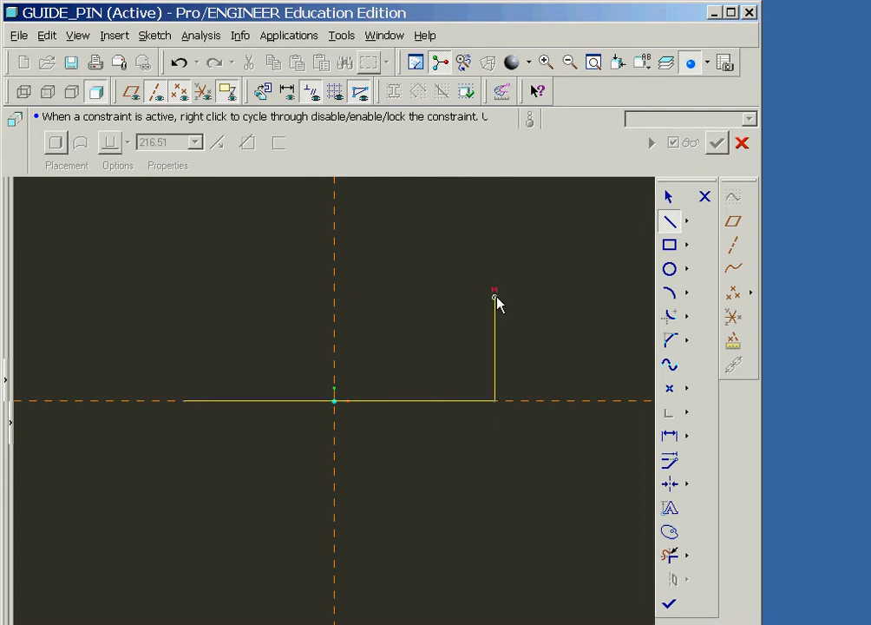
left_click(495, 298)
left_click(405, 246)
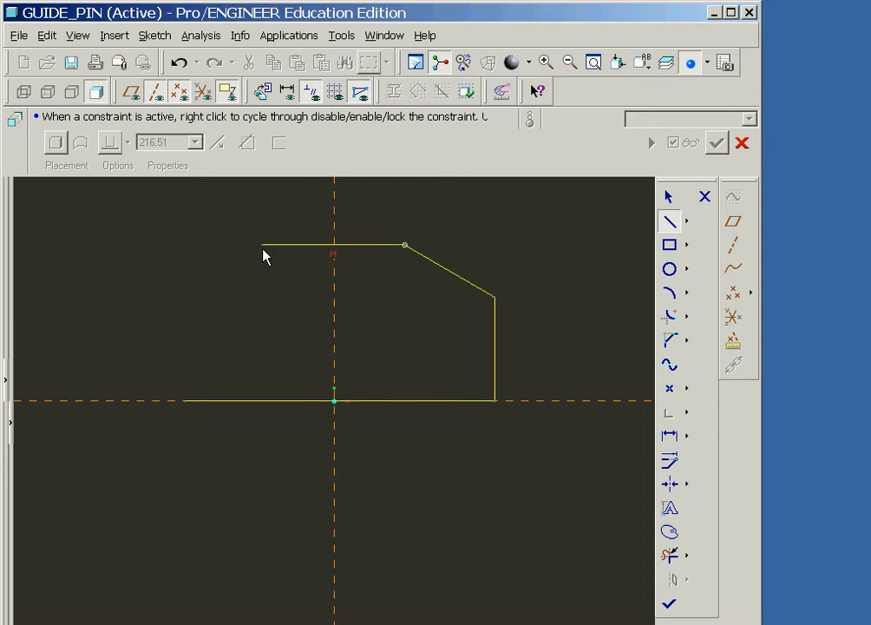
left_click(259, 246)
left_click(186, 289)
left_click(184, 402)
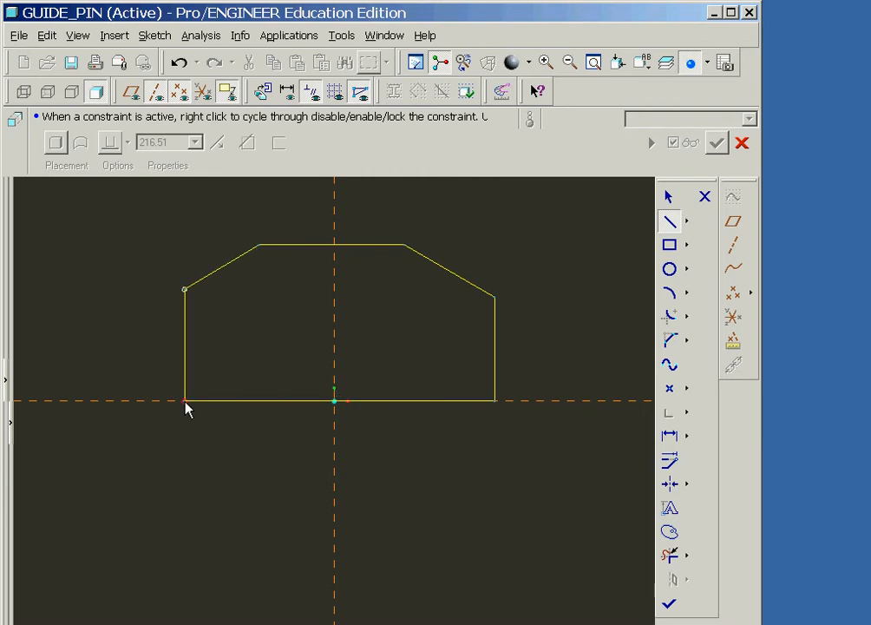
middle_click(153, 455)
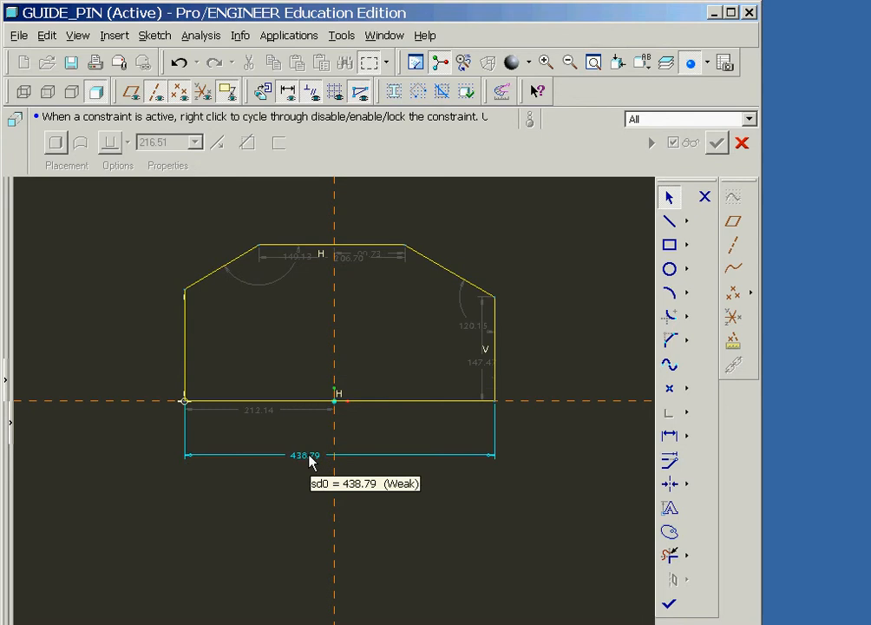
- Move the side-height, top-width and base-offset dimensions clear of the profile's lines, and dimension the profile's overall height
left_click_drag(480, 362, 552, 361)
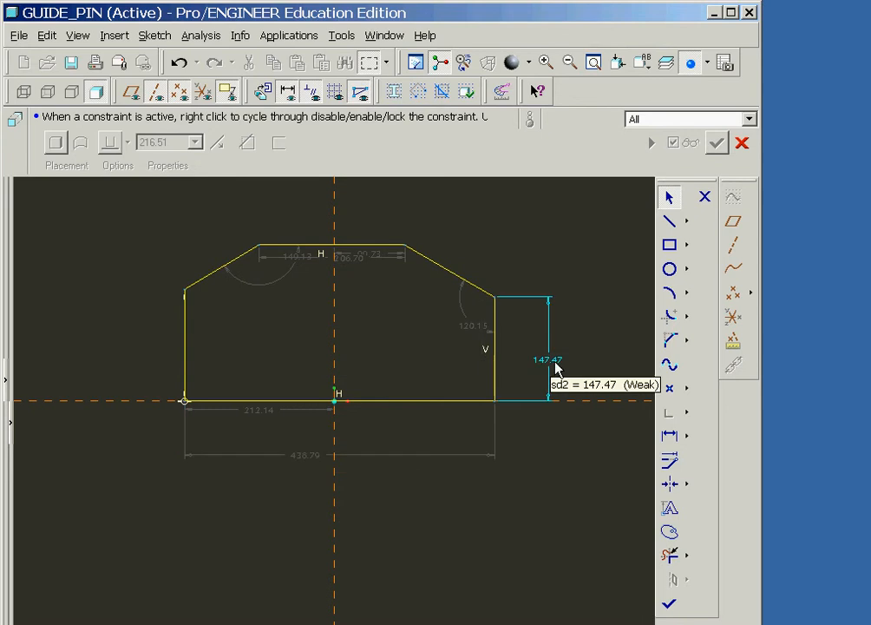
left_click_drag(349, 258, 361, 220)
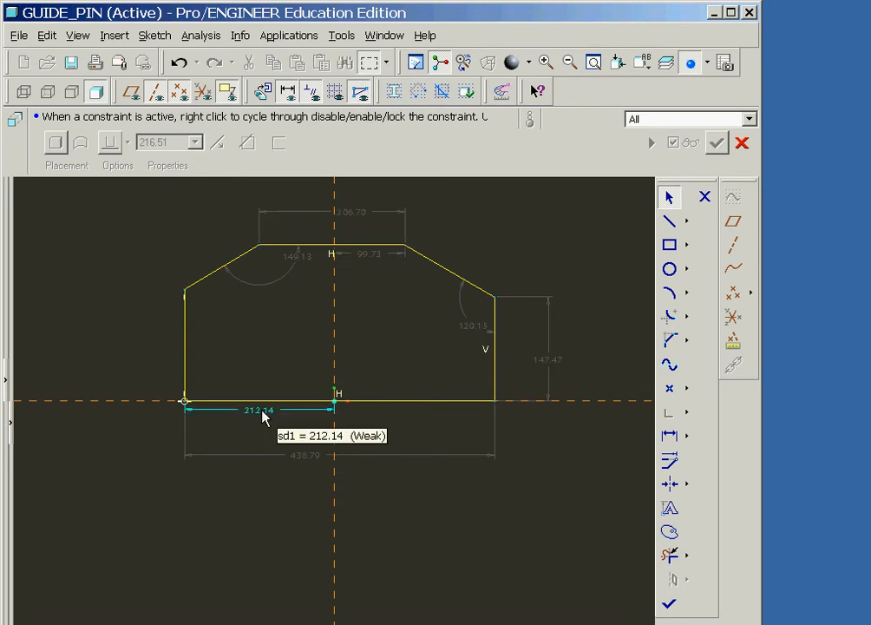
left_click_drag(263, 416, 263, 431)
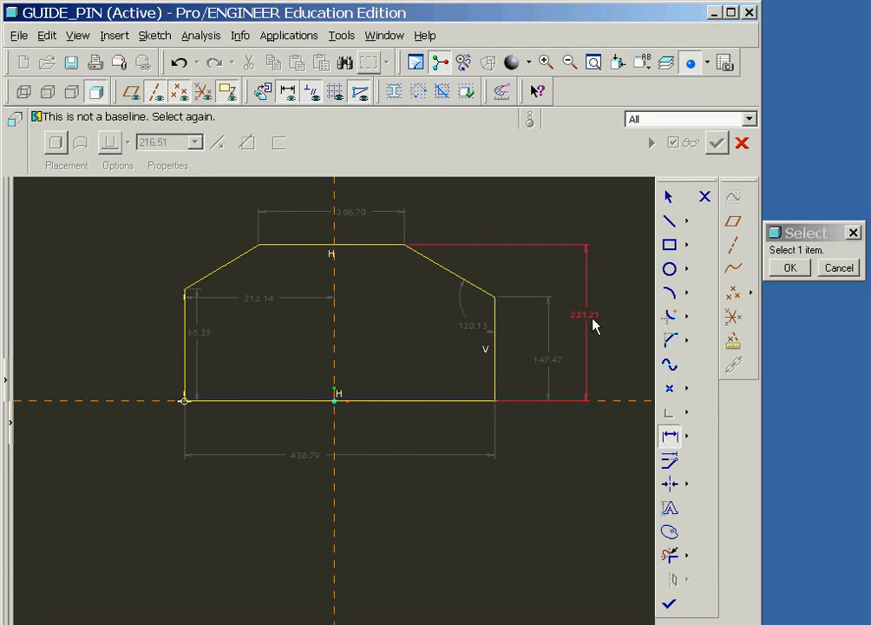
- Convert the weak base-width and top-edge-width dimensions to strong dimensions
left_click(306, 457)
left_click(355, 213, "ctrl")
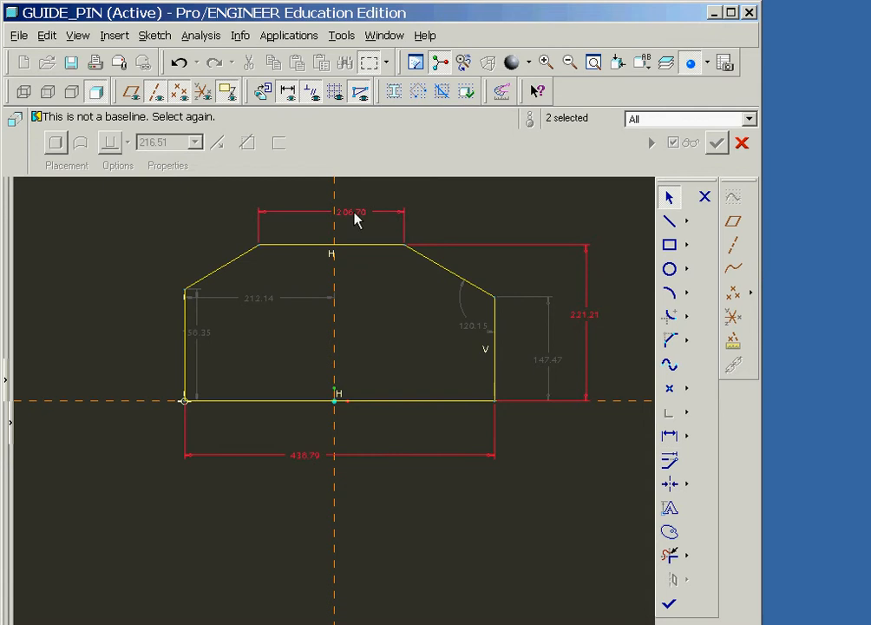
right_click(458, 203)
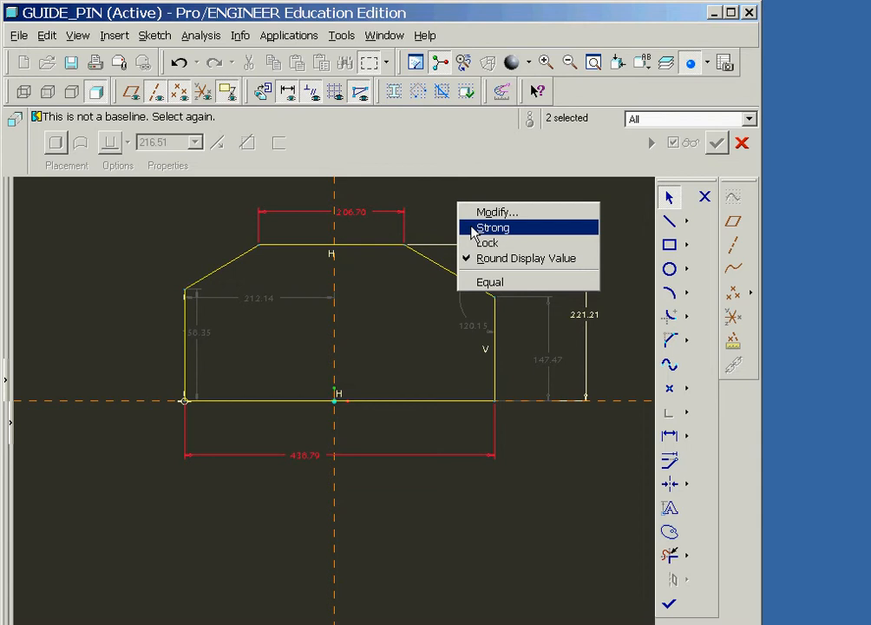
left_click(474, 229)
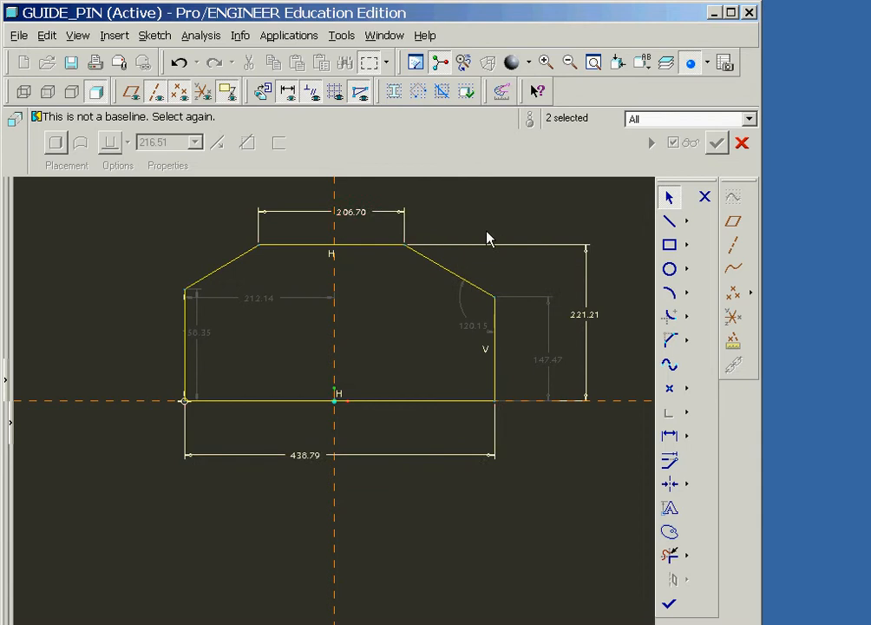
- Add a vertical construction centerline along the sketch's vertical reference
left_click(687, 220)
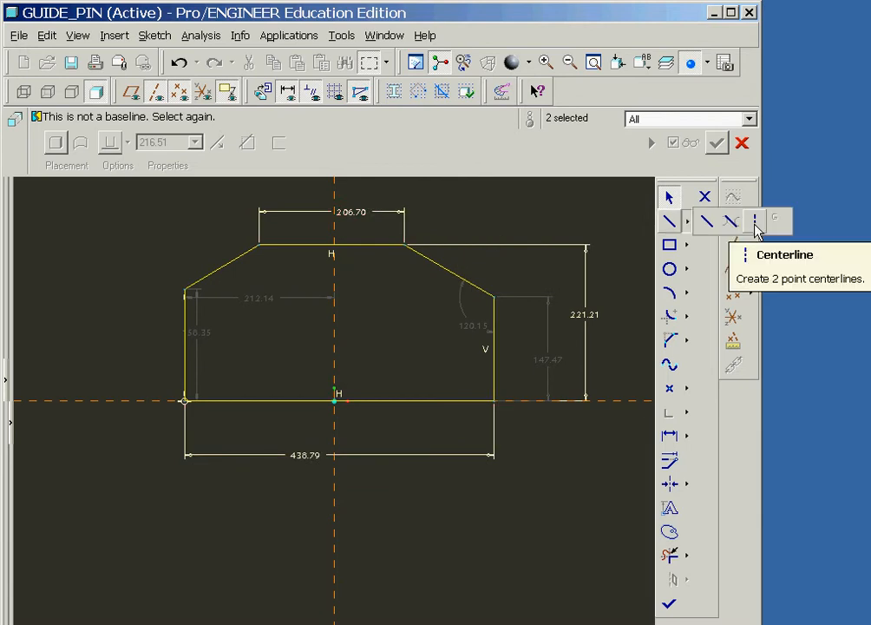
left_click(756, 228)
left_click(334, 219)
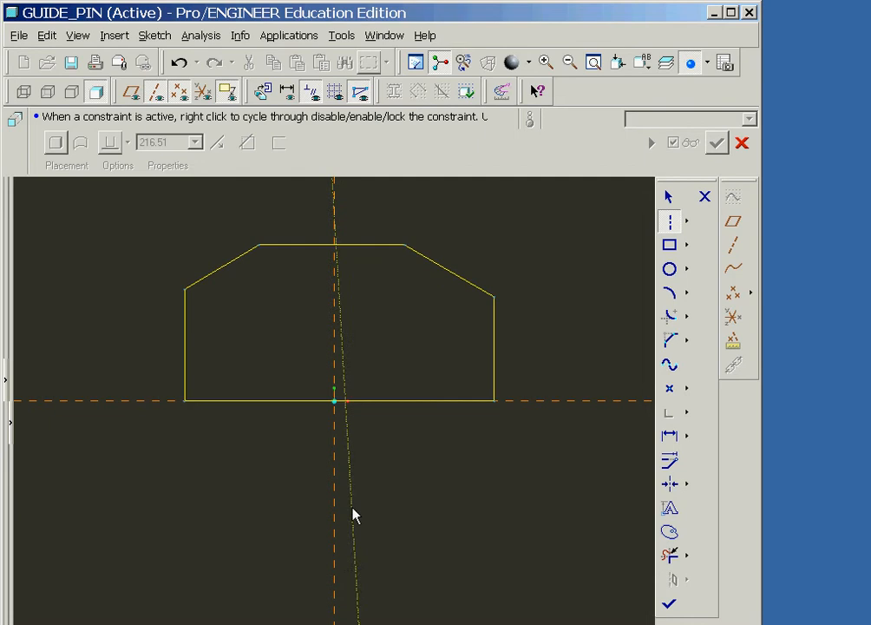
left_click(339, 513)
- Make the top edge's endpoints and the base's endpoints symmetric about the centerline, and the two vertical sides equal in length
left_click(686, 485)
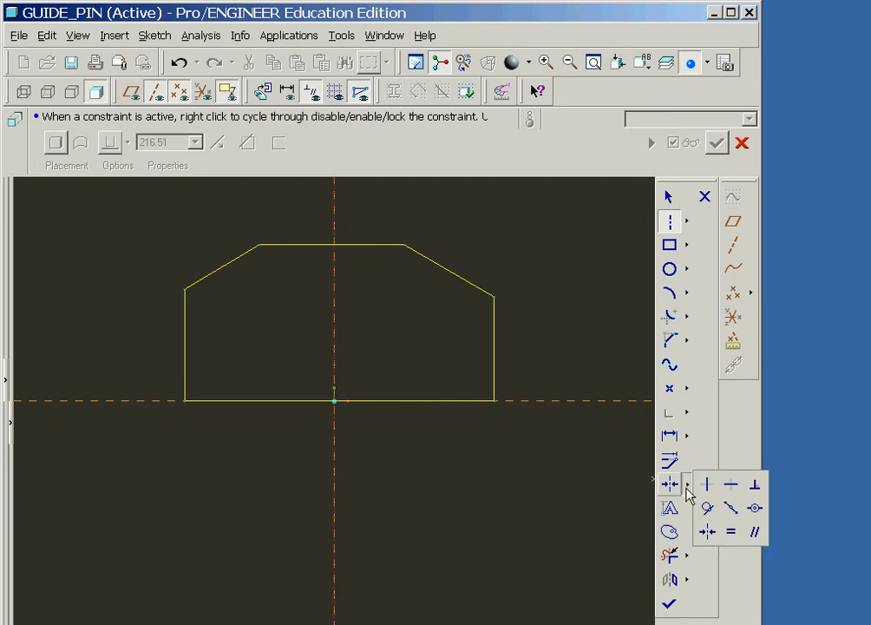
left_click(708, 533)
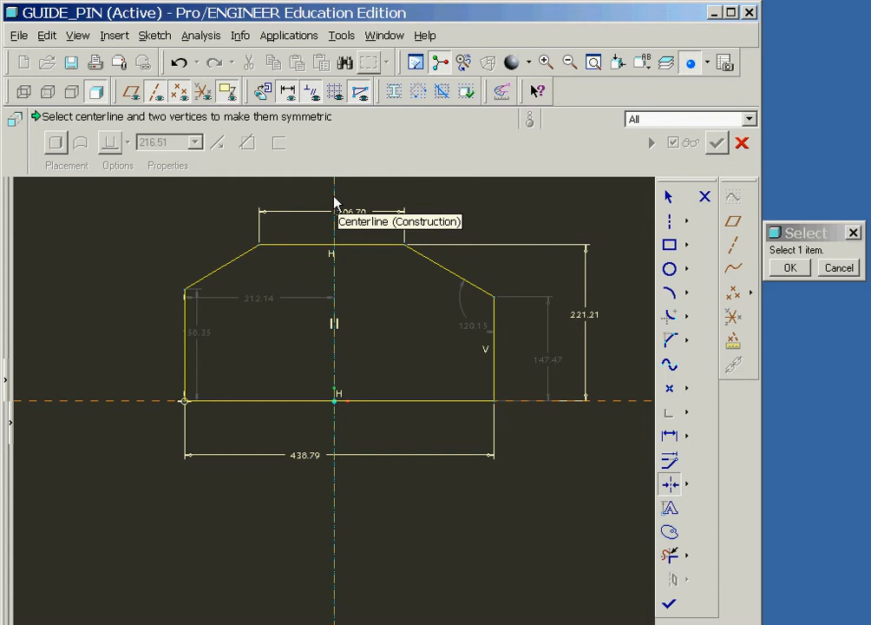
left_click(335, 201)
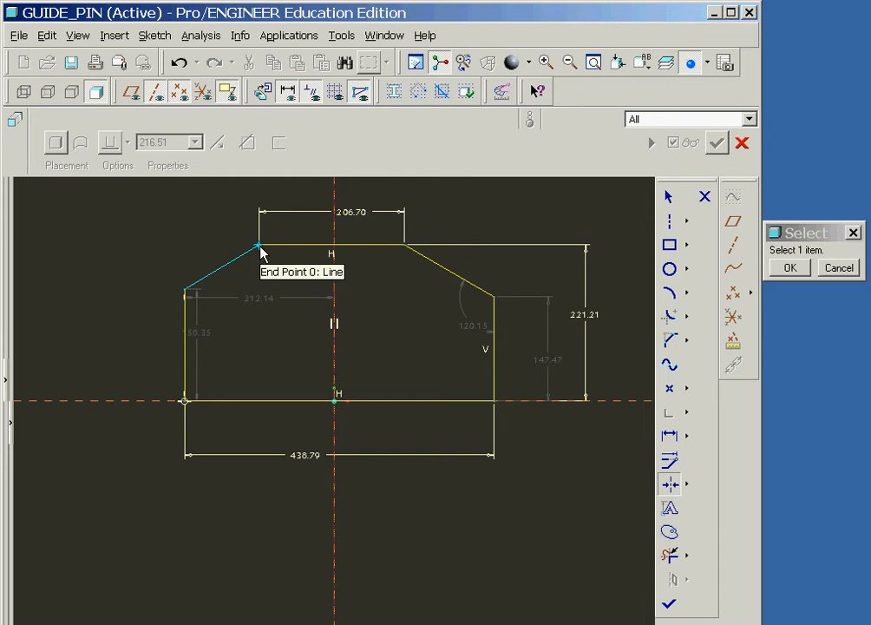
left_click(261, 249)
left_click(405, 249)
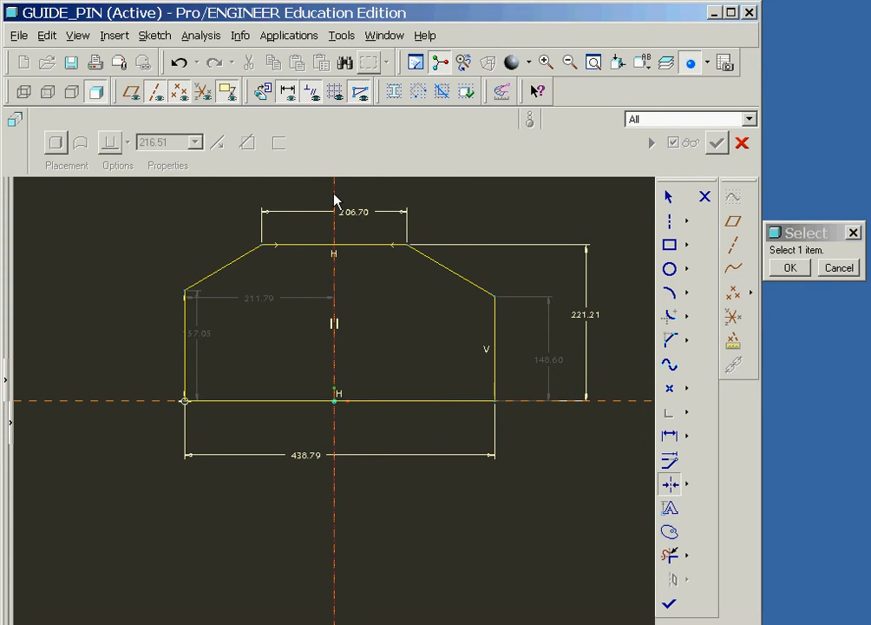
left_click(186, 402)
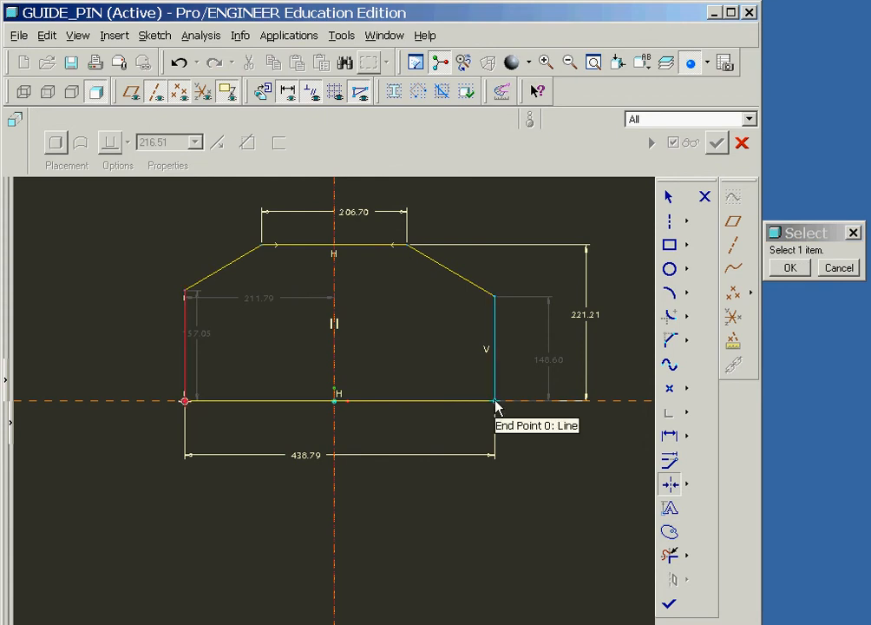
left_click(496, 405)
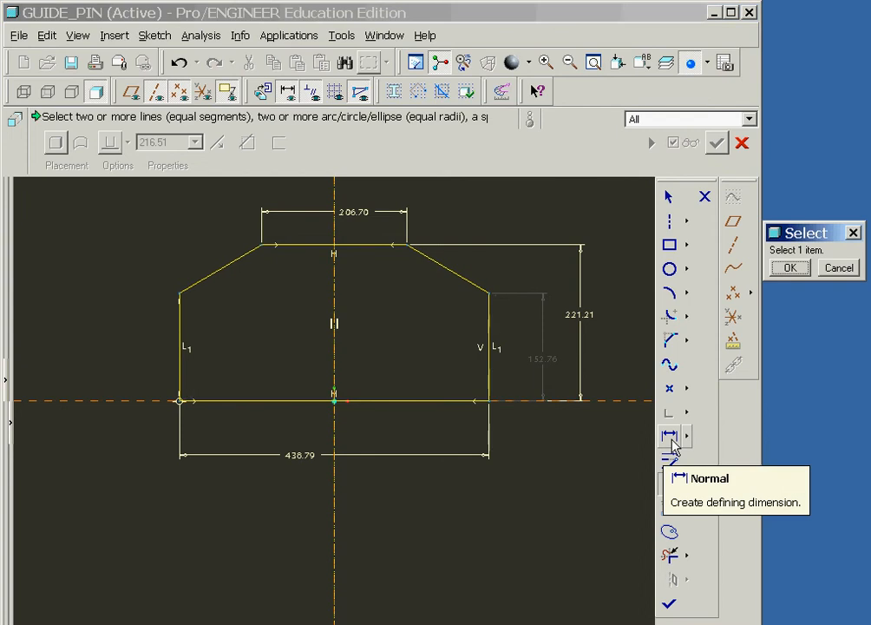
- Dimension the angle between the profile's right sloped edge and its horizontal top edge
left_click(673, 444)
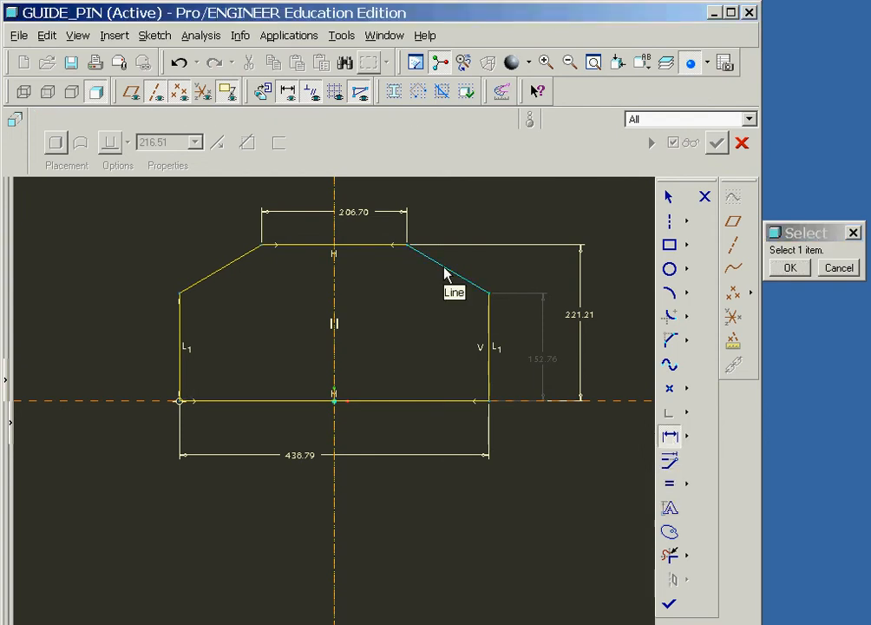
left_click(444, 273)
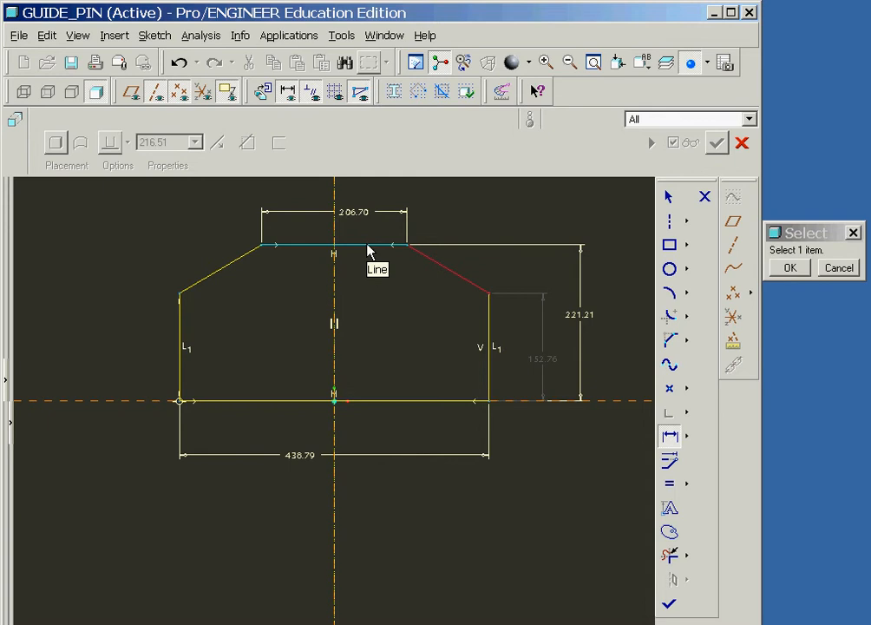
left_click(368, 248)
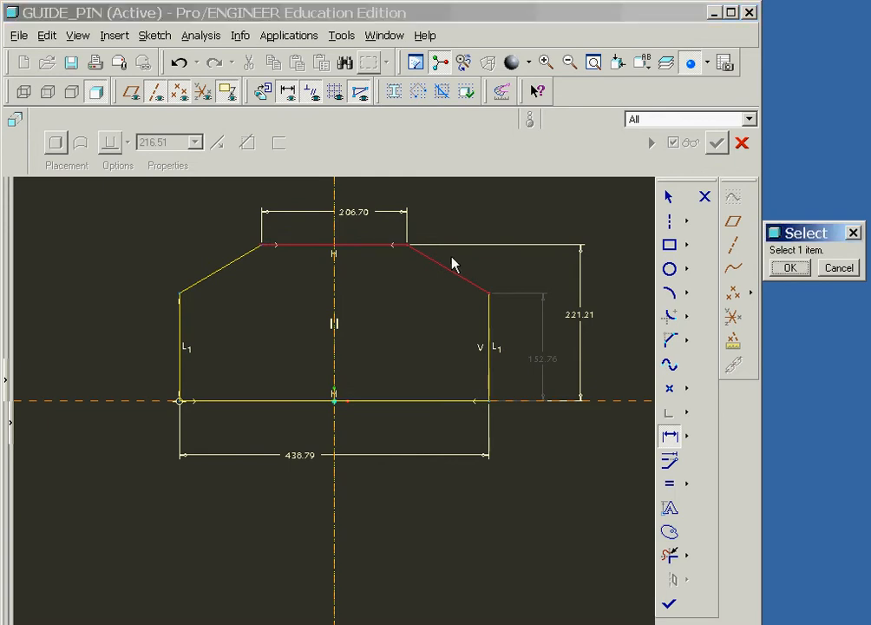
middle_click(454, 262)
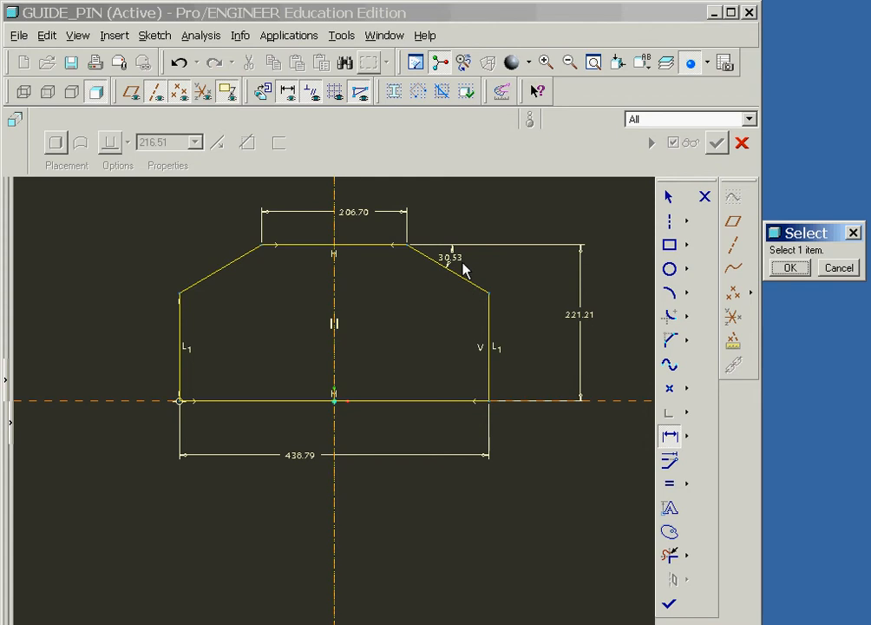
- Scale the base-width, height and top-edge-width dimensions together with Lock Scale, setting the base width to 20
left_click(670, 202)
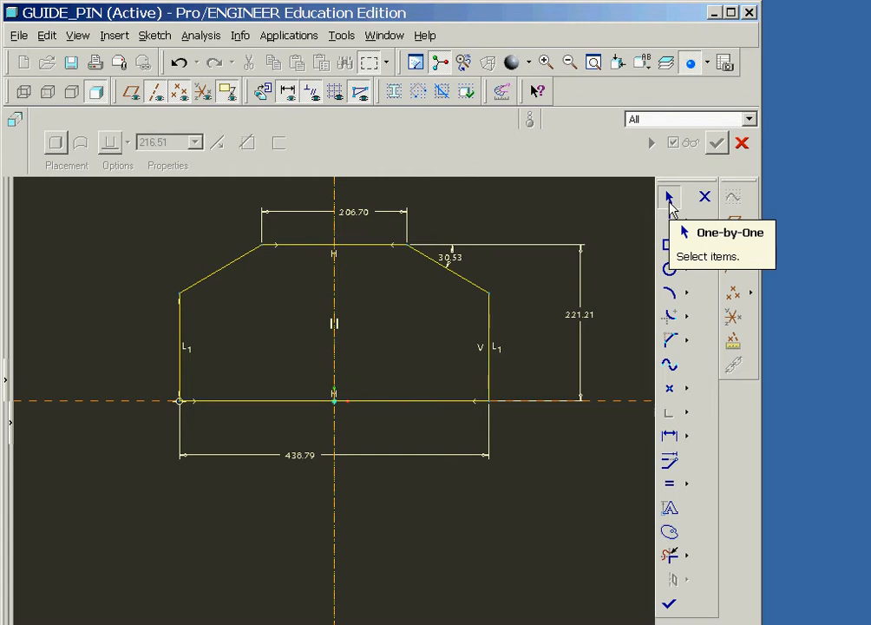
left_click(303, 458)
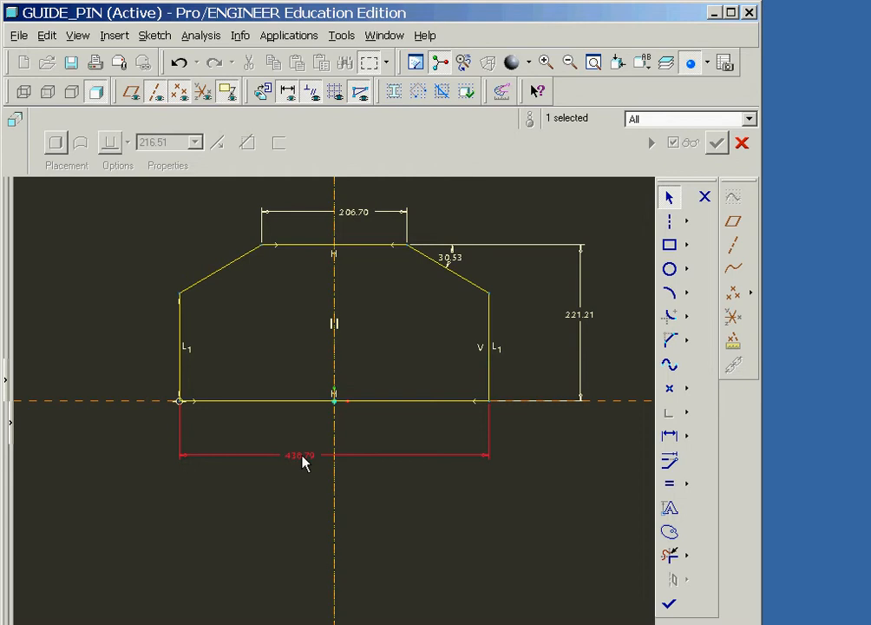
left_click(586, 319, "ctrl")
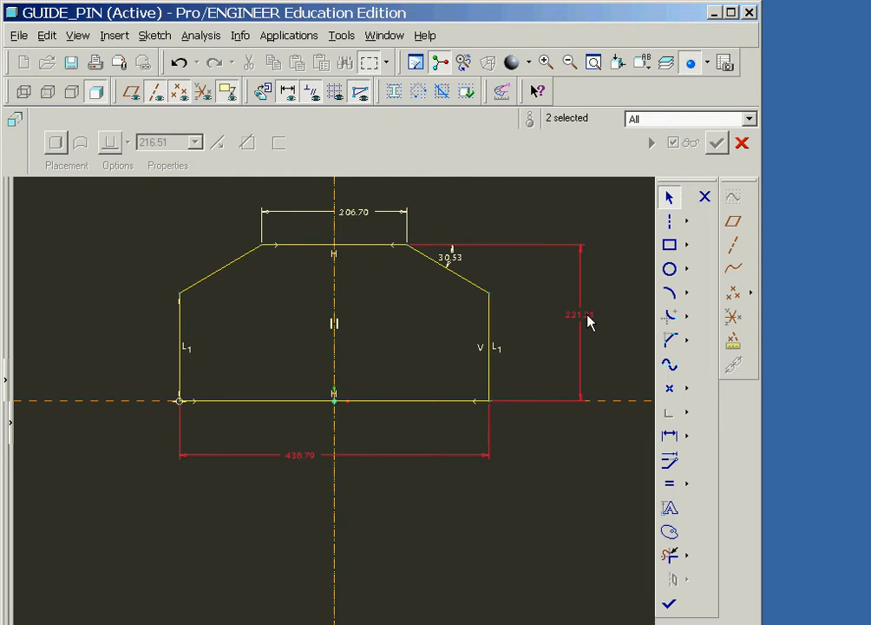
left_click(364, 217, "ctrl")
left_click(672, 463)
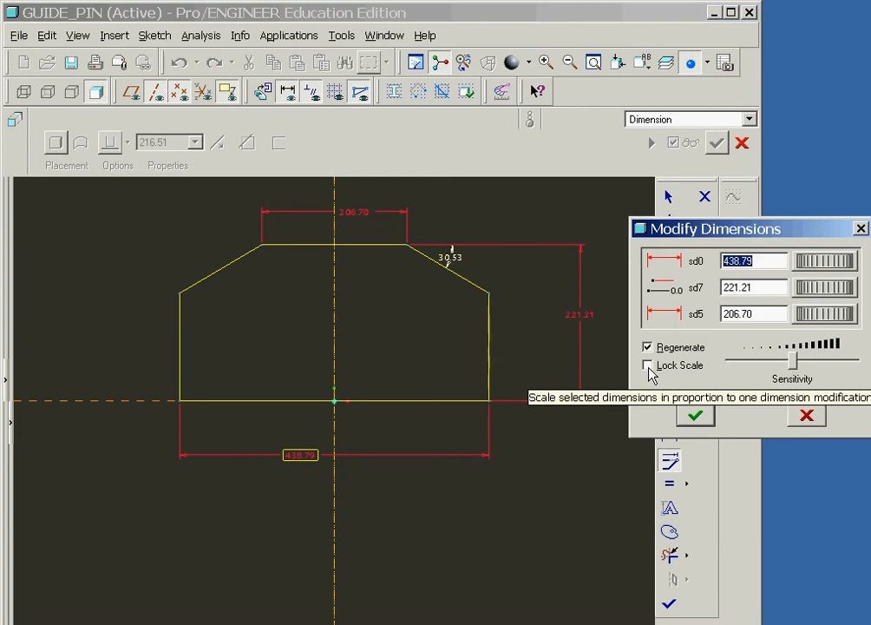
left_click(649, 368)
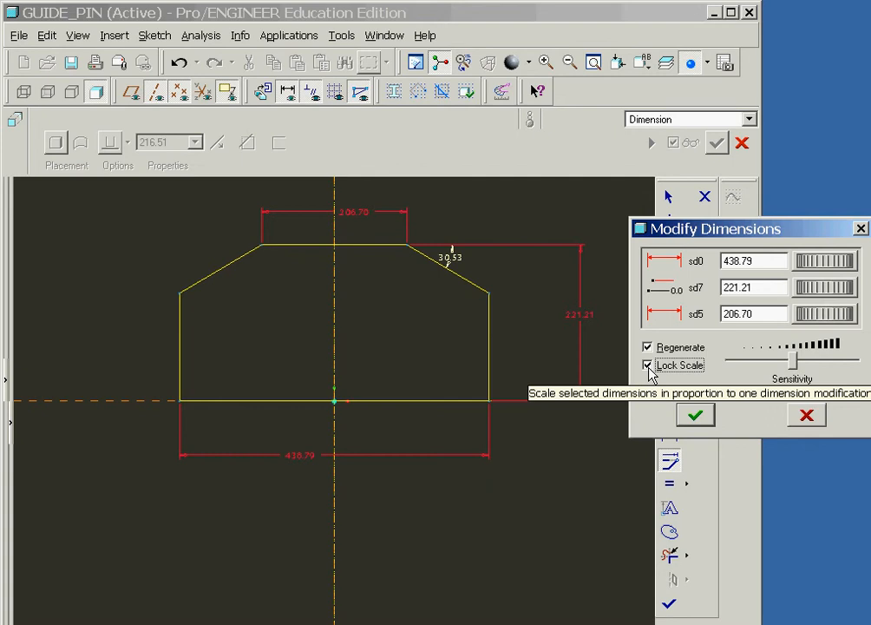
double_click(768, 261)
type("20")
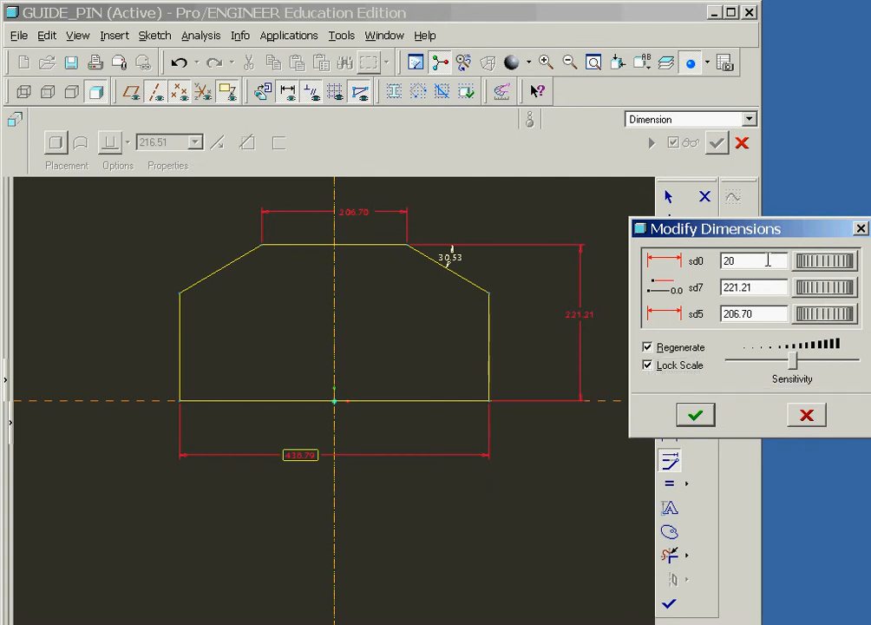
key("Return")
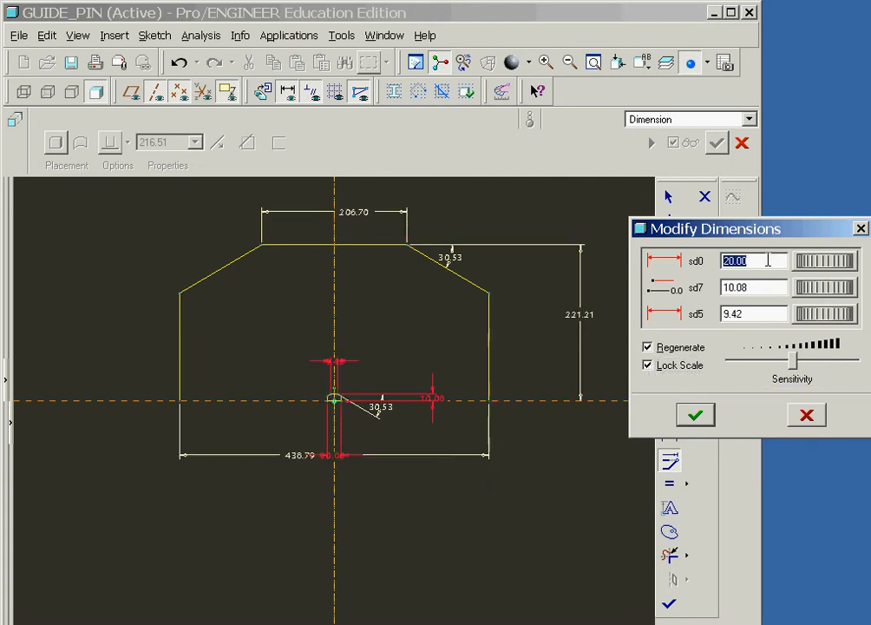
left_click(702, 416)
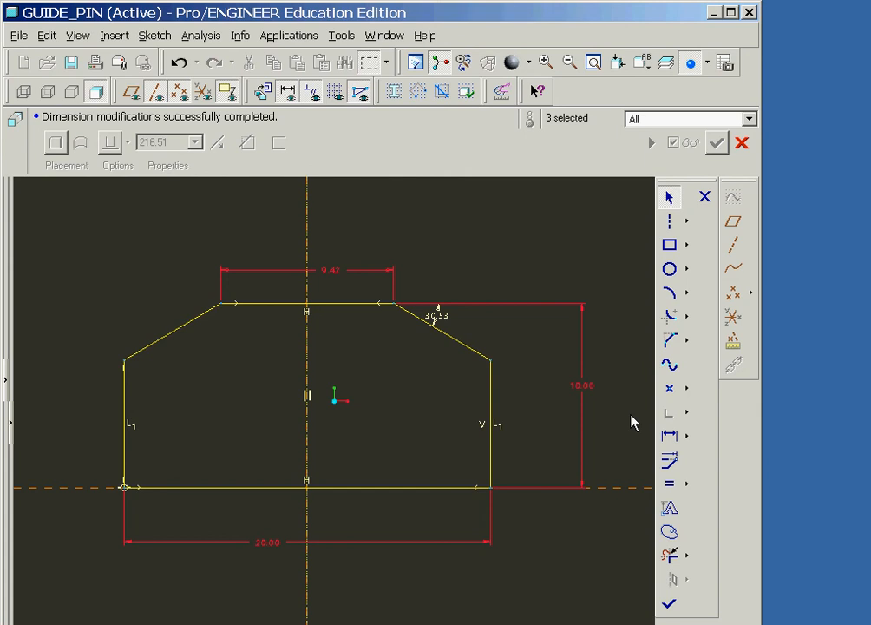
- Set the profile's overall height to 8.0 and its top edge width to 10.0
double_click(588, 391)
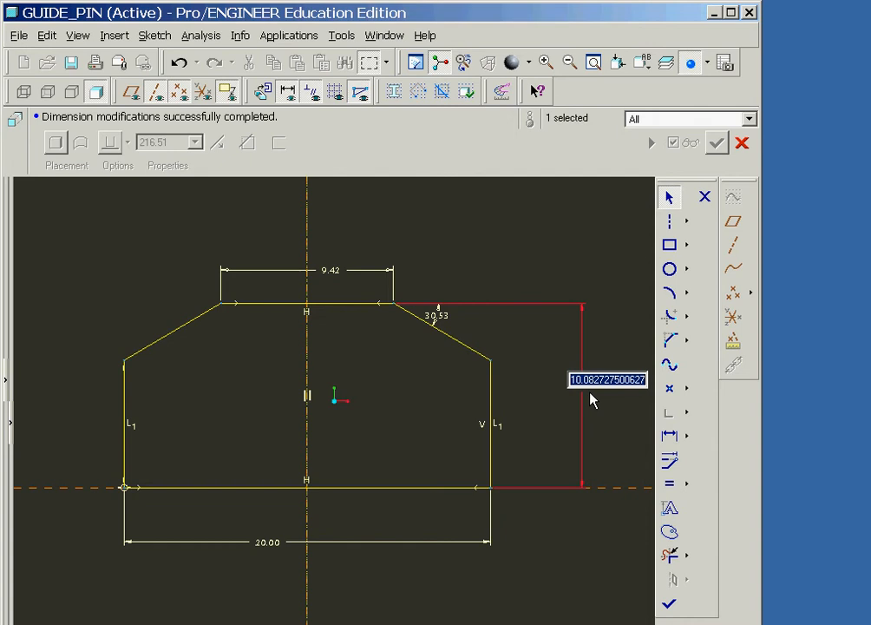
type("8.0")
key("Return")
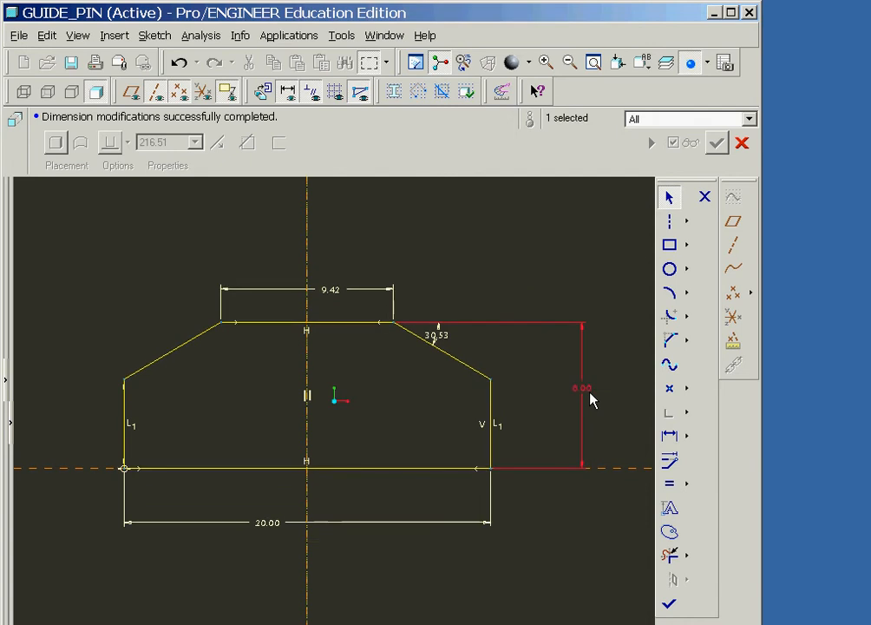
double_click(334, 292)
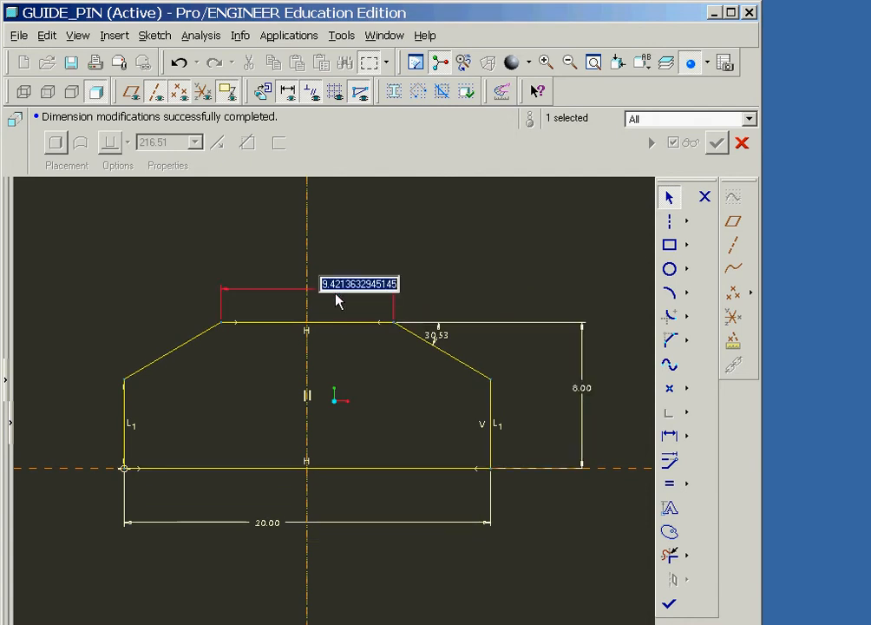
type("10.0")
key("Return")
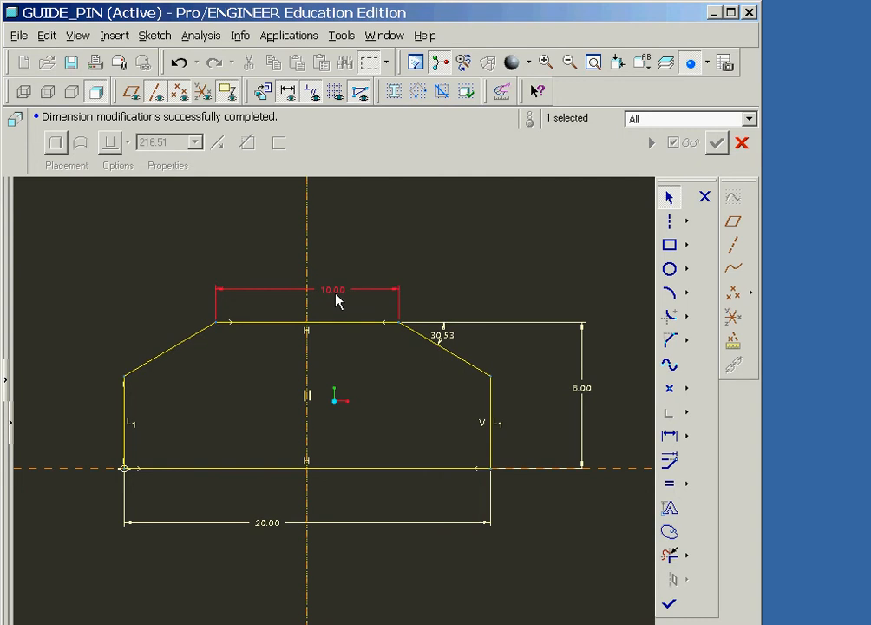
- Set the angle between the right sloped edge and the top edge to 30.0 degrees and finish the sketch
double_click(448, 339)
type("30.0")
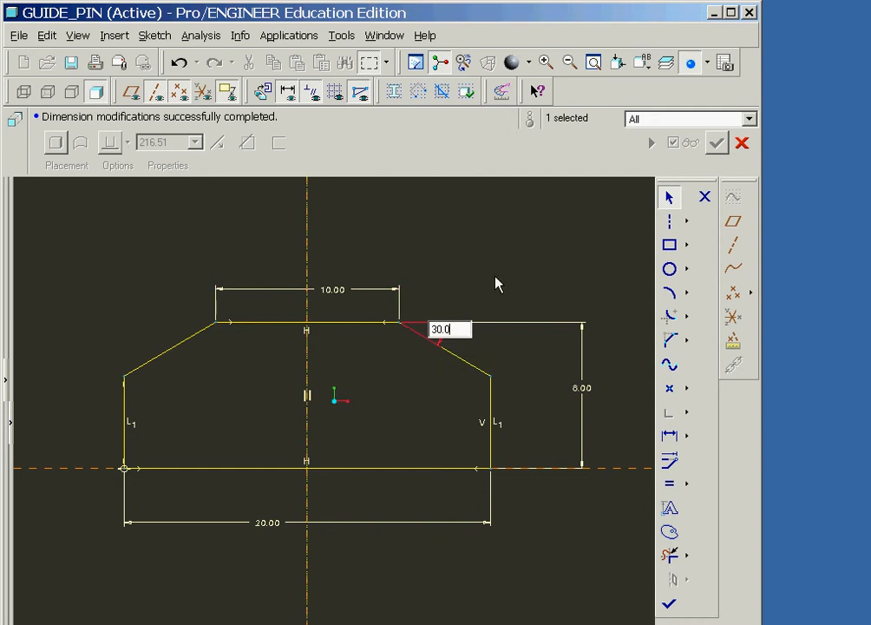
key("Return")
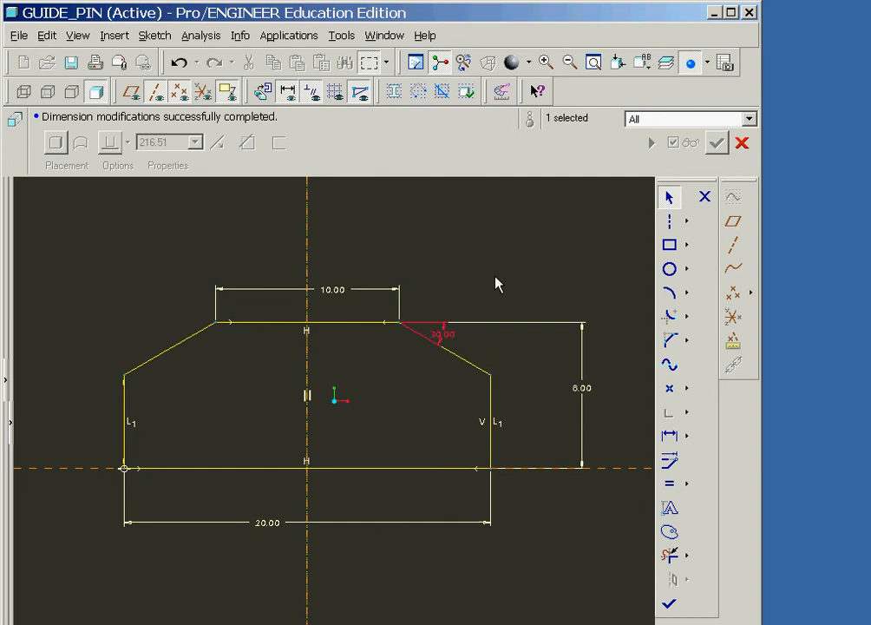
left_click(669, 606)
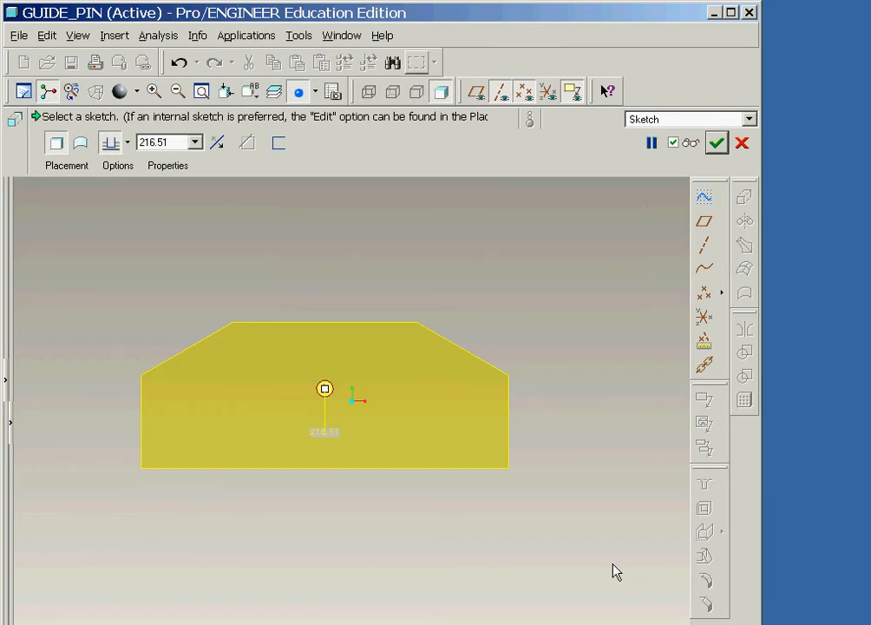
- Extrude the profile symmetrically on both sides of the sketch plane to a total depth of 10
key("ctrl+d")
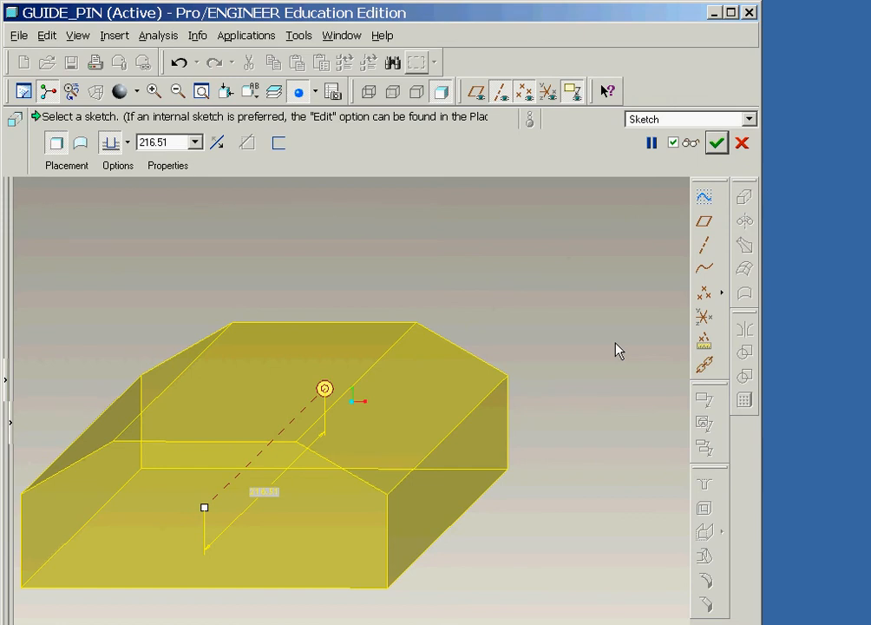
left_click(128, 143)
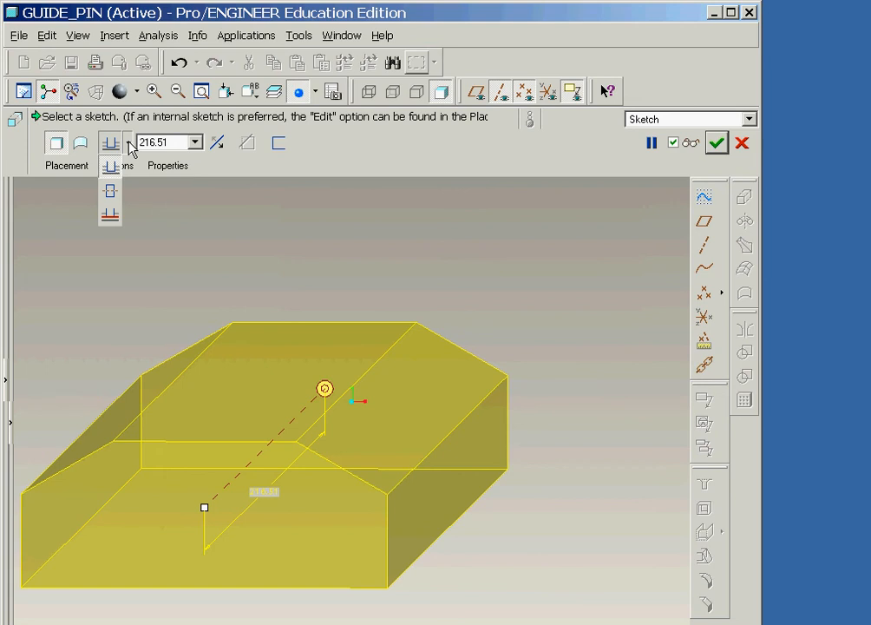
left_click(111, 191)
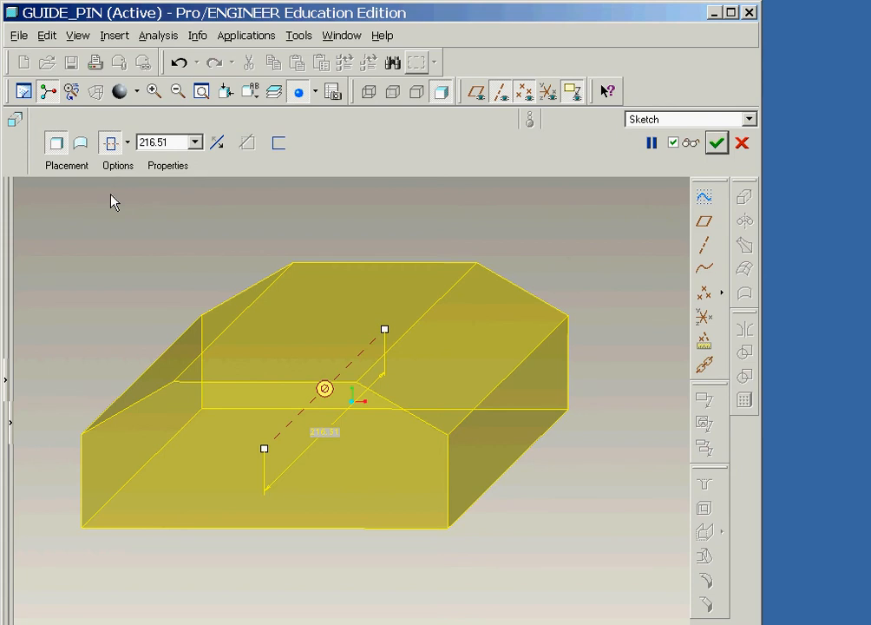
double_click(173, 143)
type("10")
key("Return")
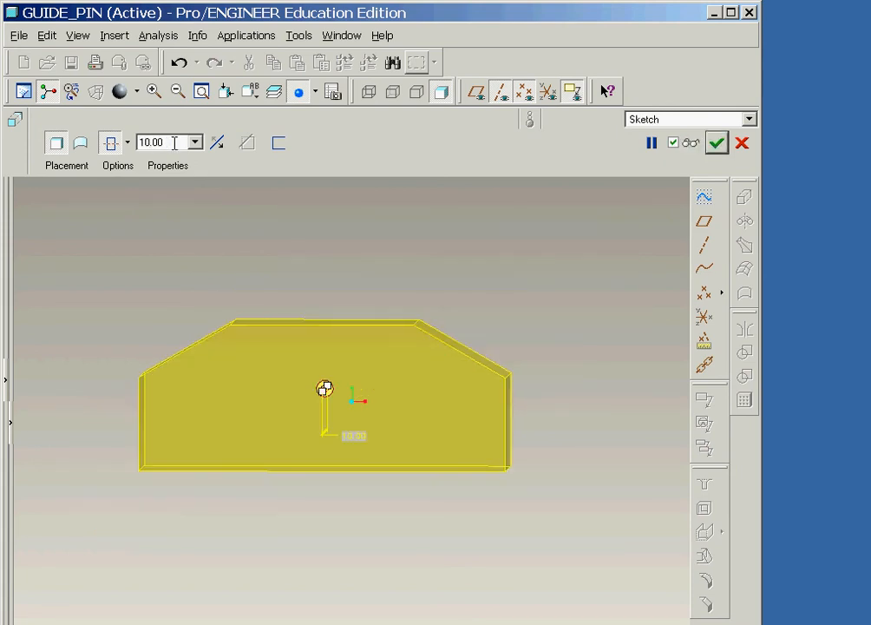
left_click(716, 146)
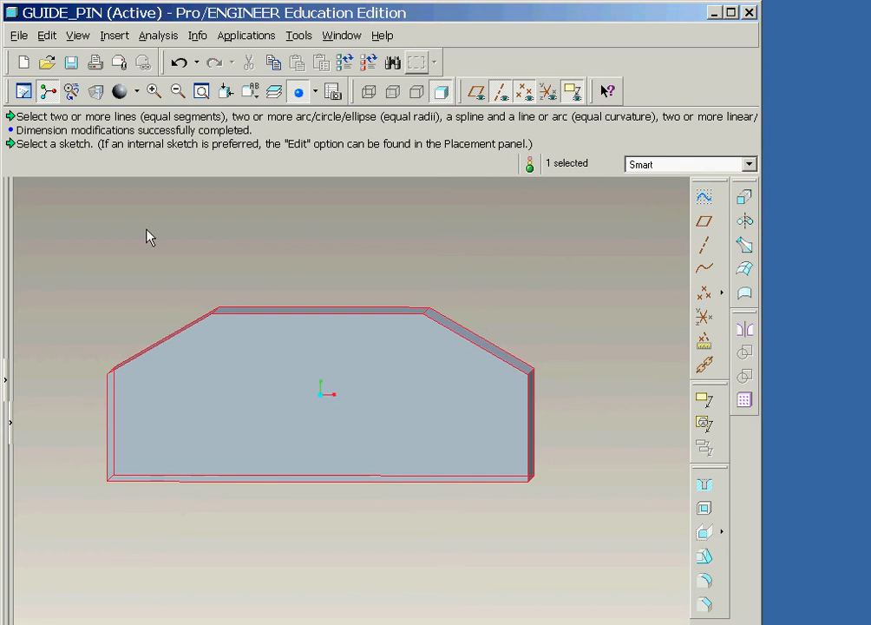
- Show the datum planes and start an internal Revolve sketch on the FRONT plane, with the RIGHT plane as reference facing right
left_click(475, 92)
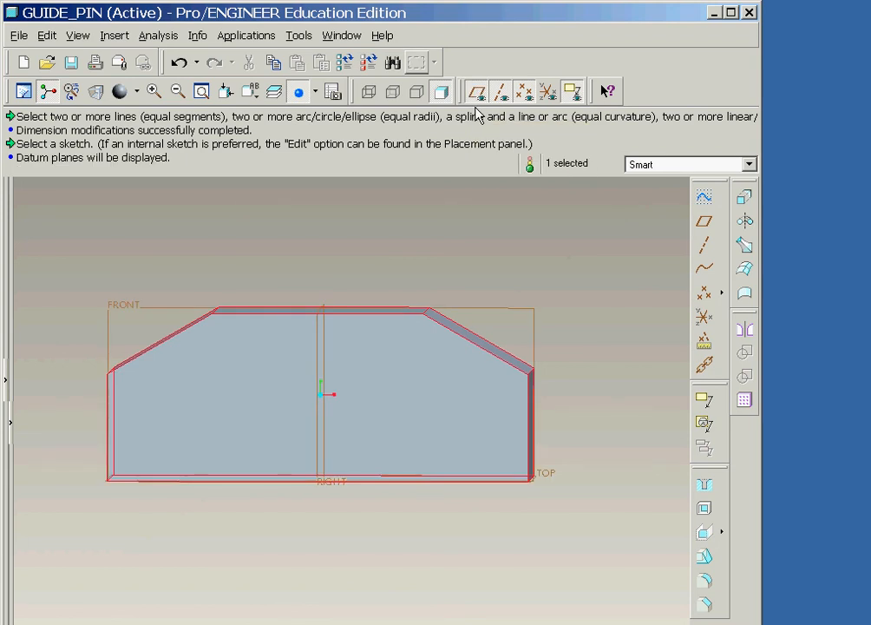
left_click(745, 222)
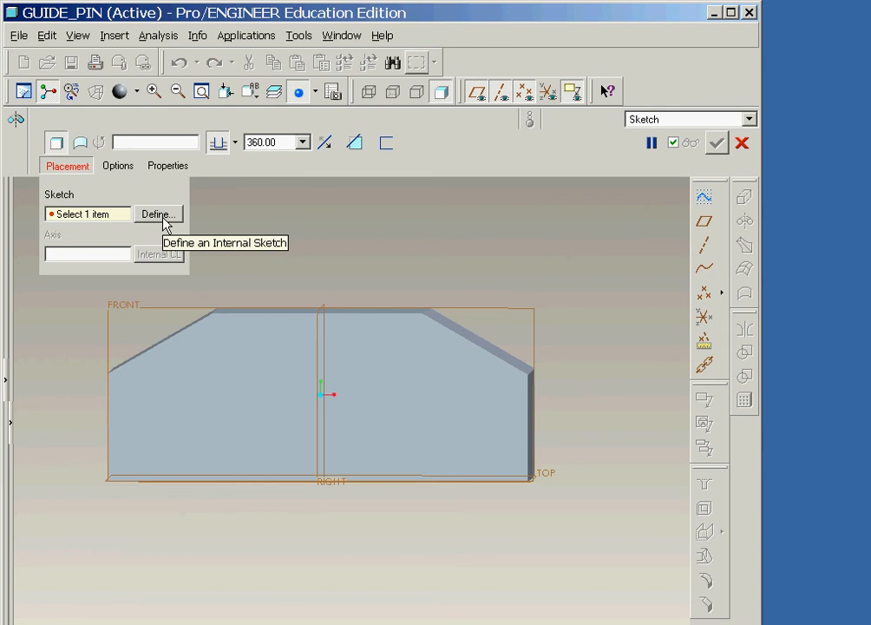
left_click(158, 214)
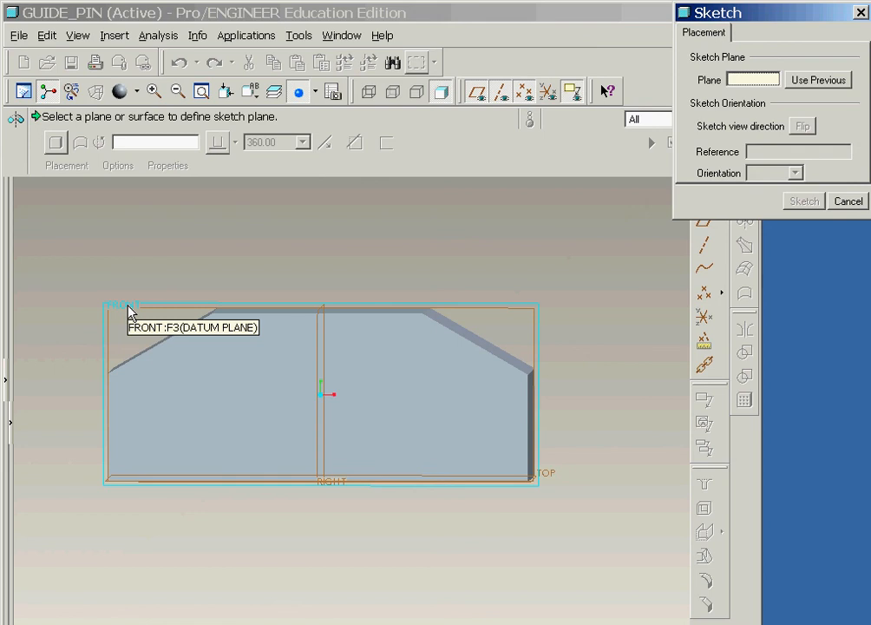
left_click(130, 310)
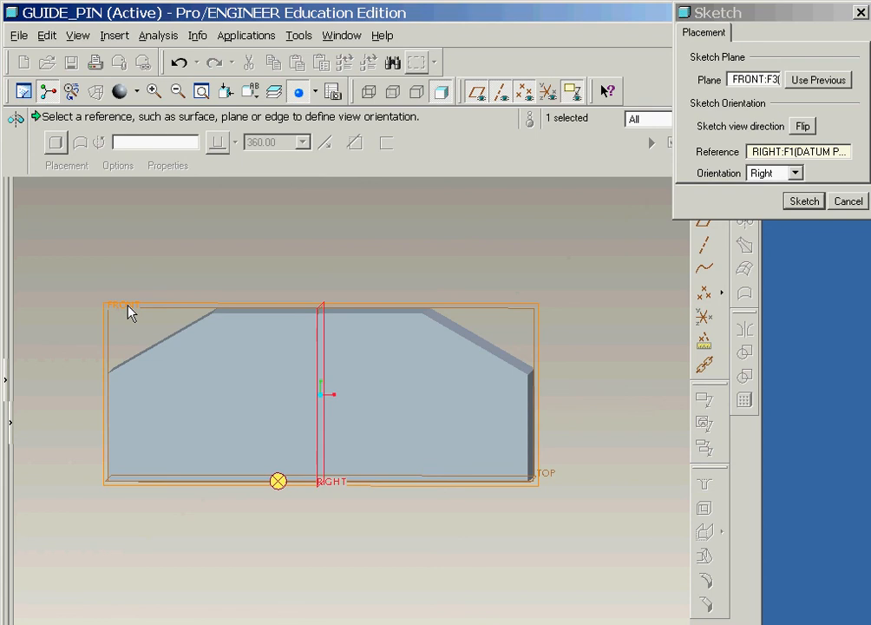
left_click(804, 201)
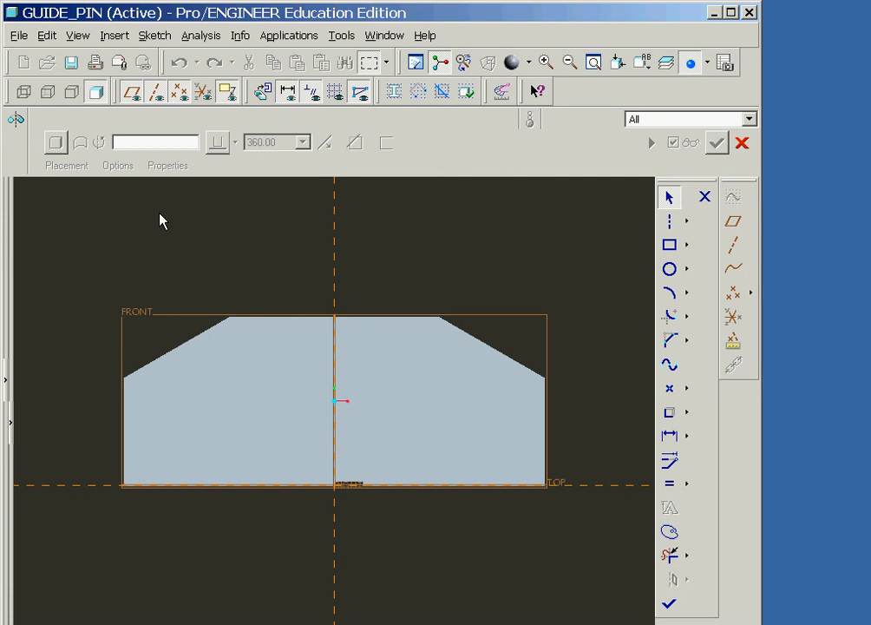
- Switch the model display to wireframe and add the extrusion's top surface as a sketch reference
left_click(24, 92)
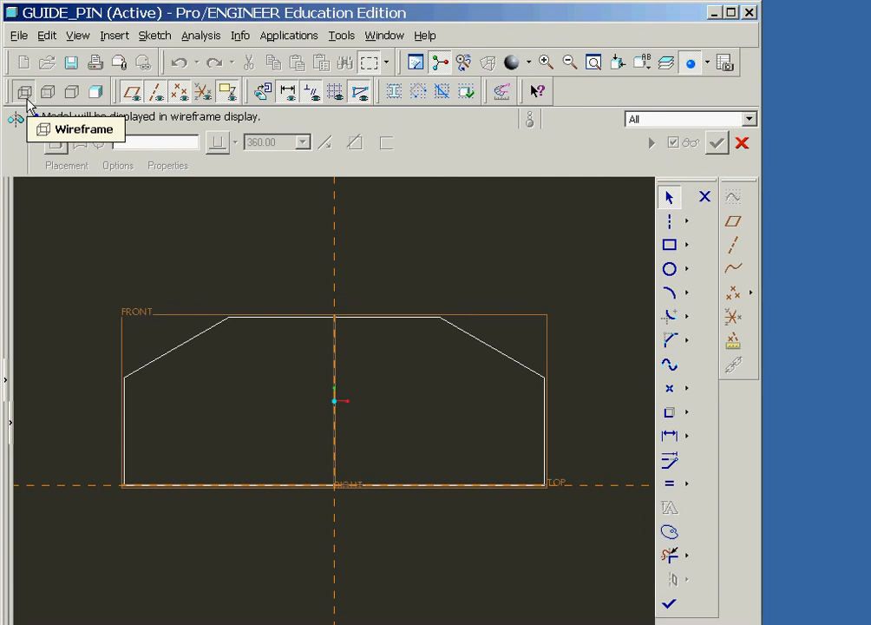
left_click(156, 35)
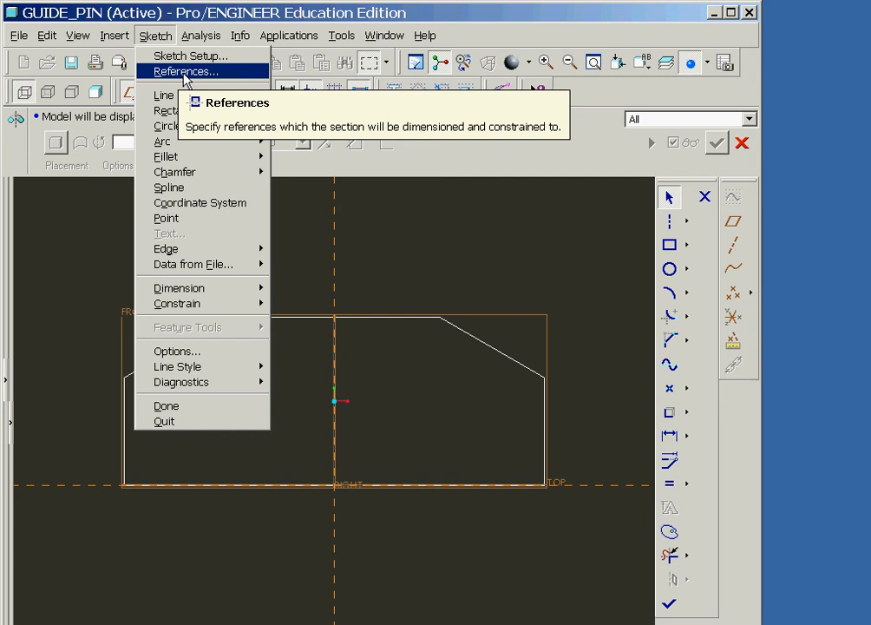
left_click(185, 73)
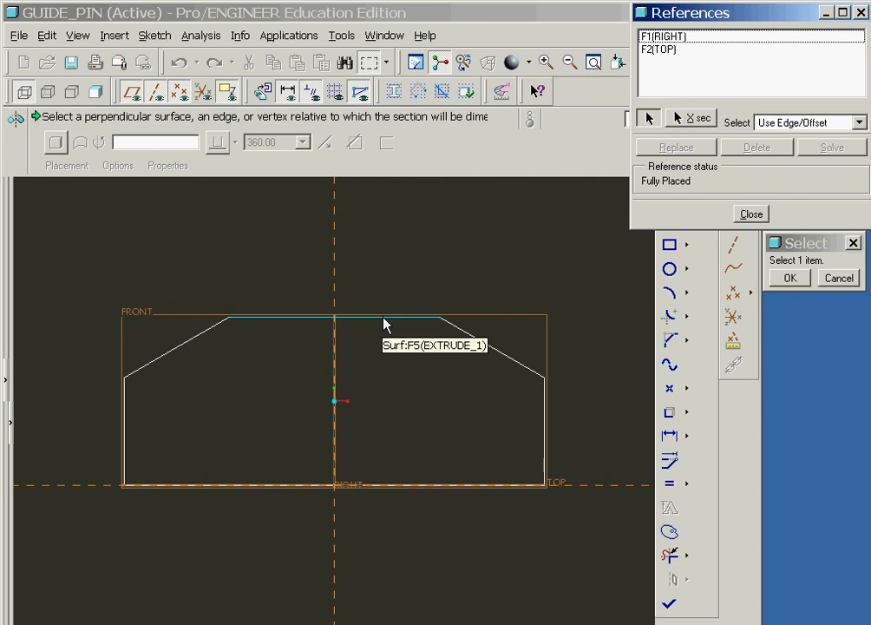
left_click(385, 318)
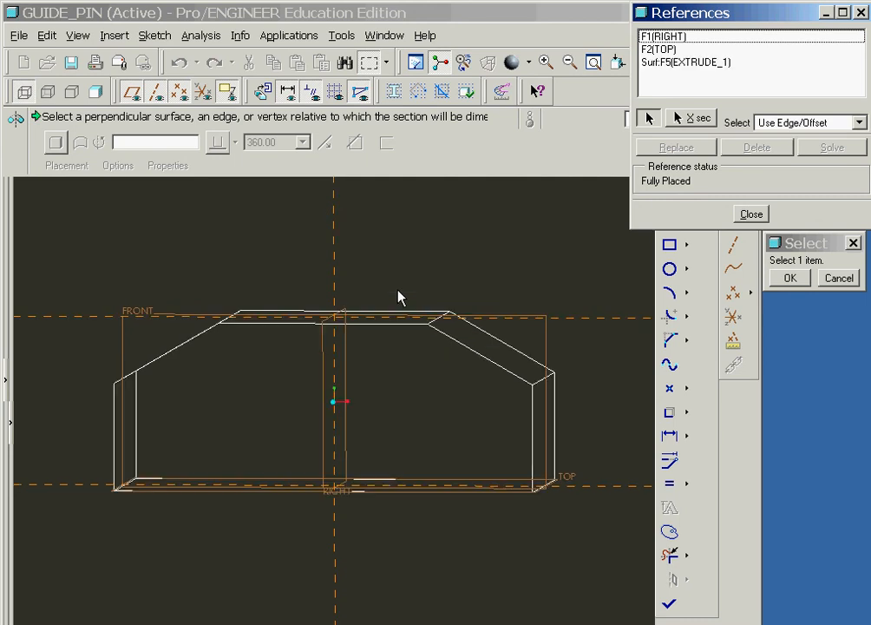
middle_click_drag(398, 297, 425, 287)
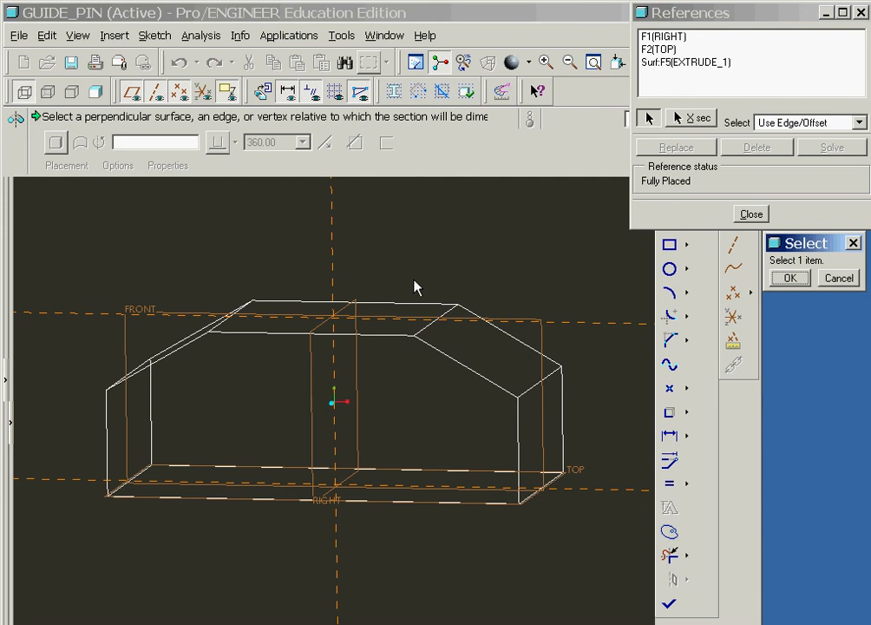
left_click(751, 214)
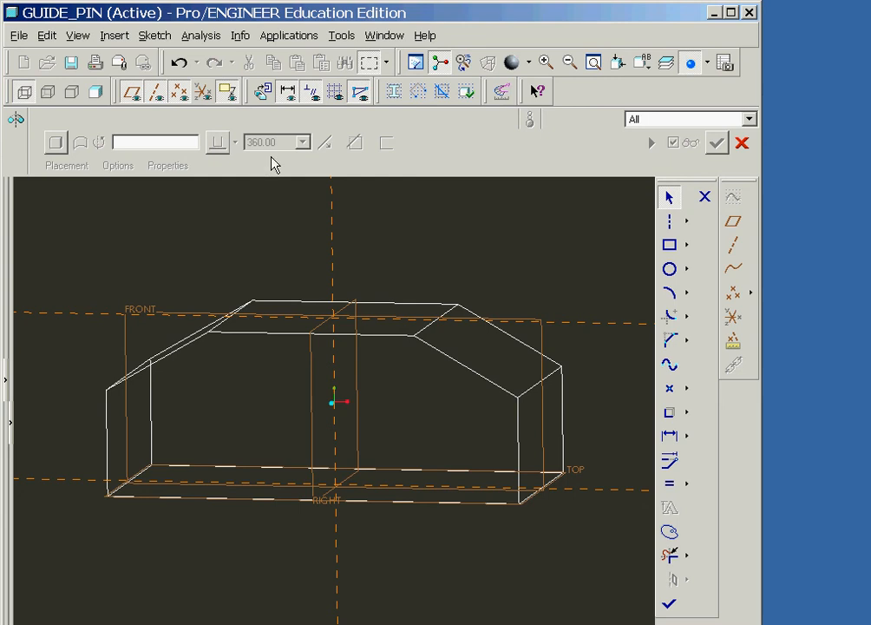
left_click(263, 92)
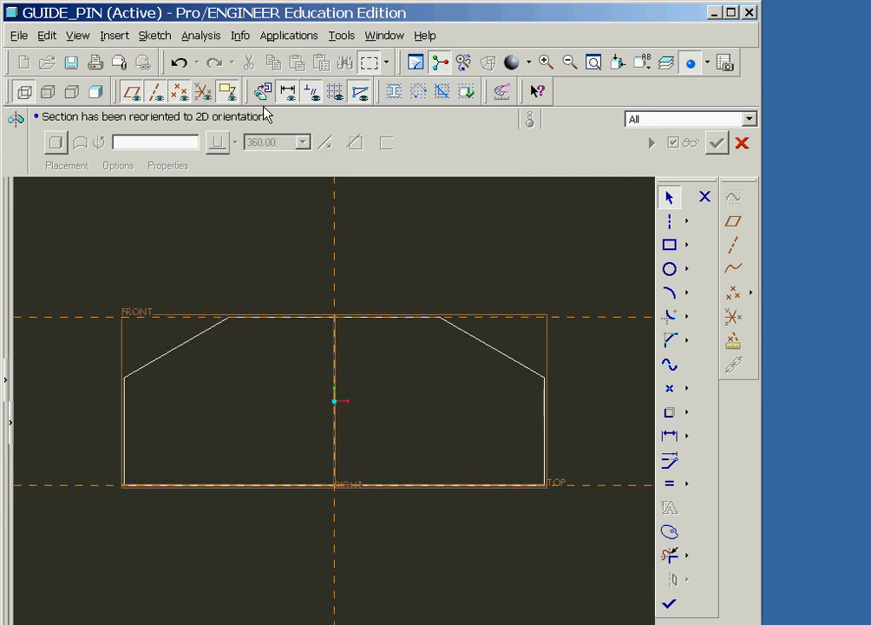
middle_click_drag(361, 220, 365, 354, "shift")
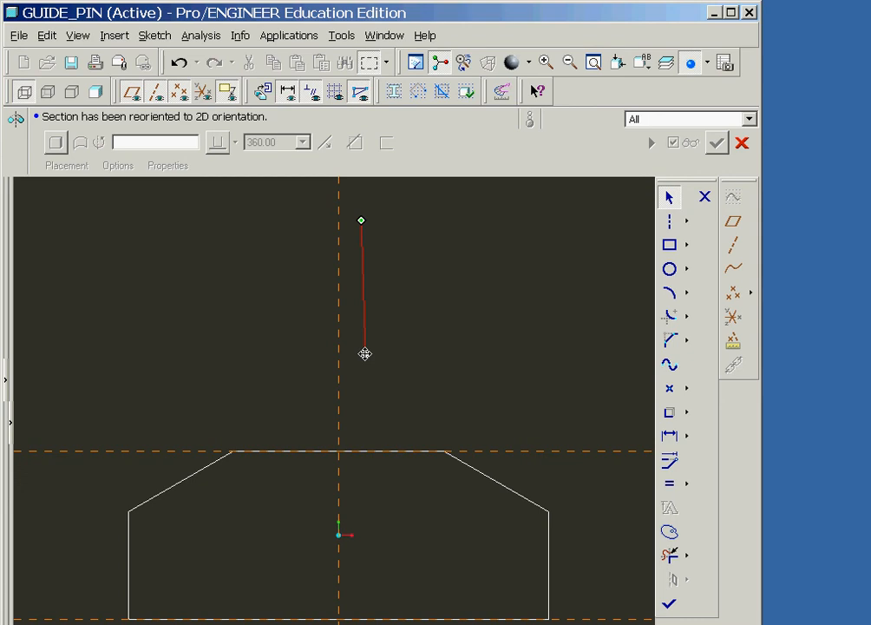
middle_click_drag(364, 354, 366, 356, "shift")
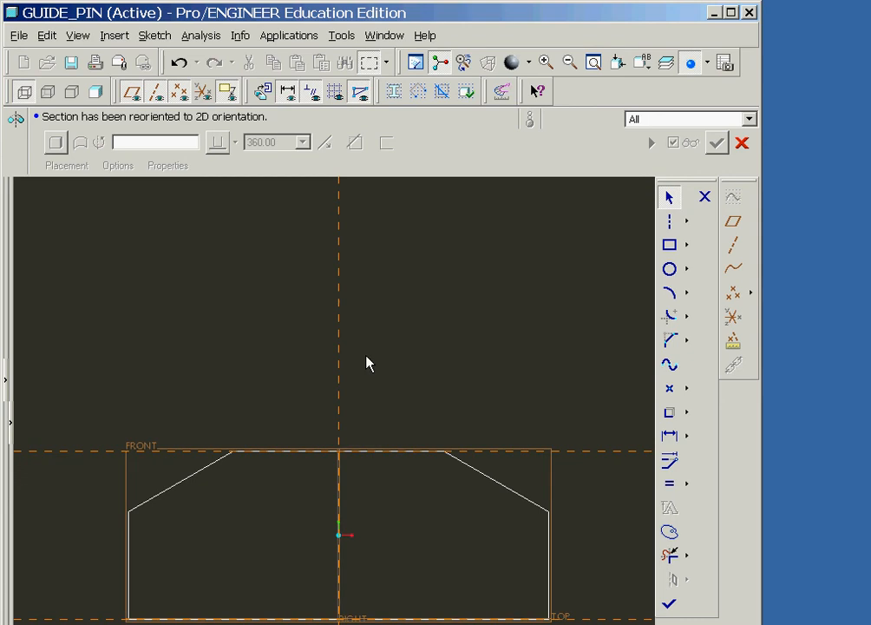
- Sketch a closed half-profile on the block's top edge along the vertical reference: base about 4.4 wide, tapered side, neck about 3.9 tall, wider head
left_click(686, 220)
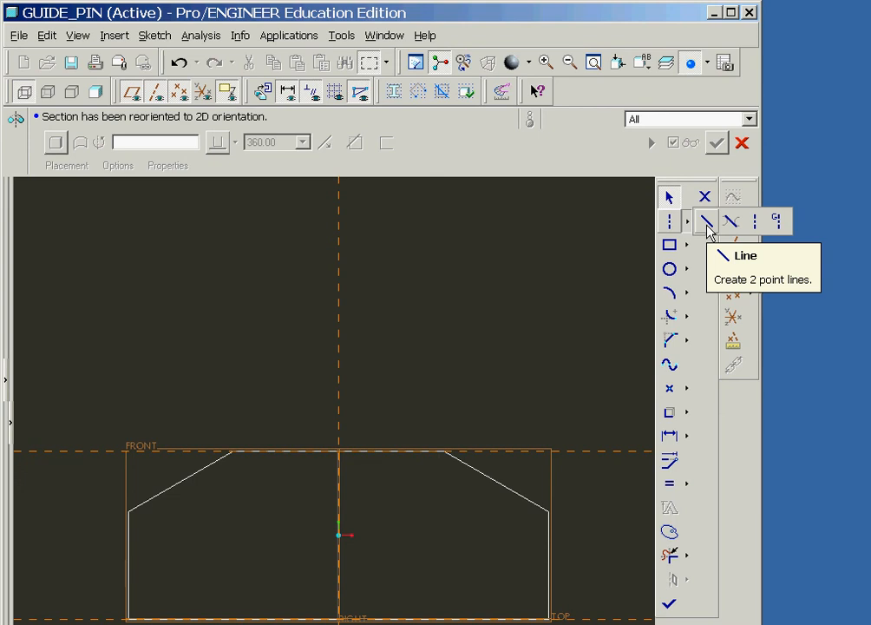
left_click(708, 226)
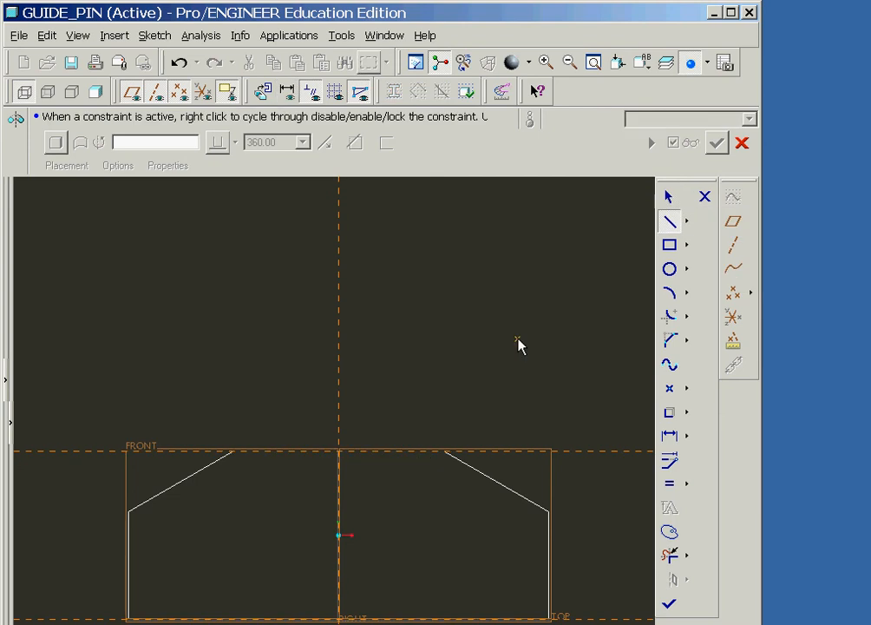
left_click(339, 451)
left_click(433, 451)
left_click(433, 413)
left_click(368, 320)
left_click(368, 236)
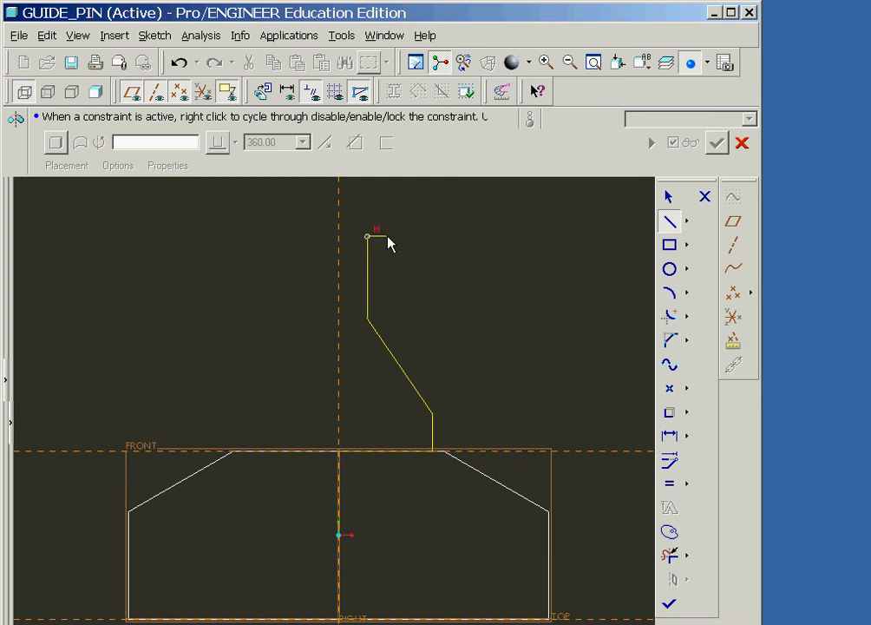
left_click(387, 207)
left_click(338, 208)
left_click(338, 450)
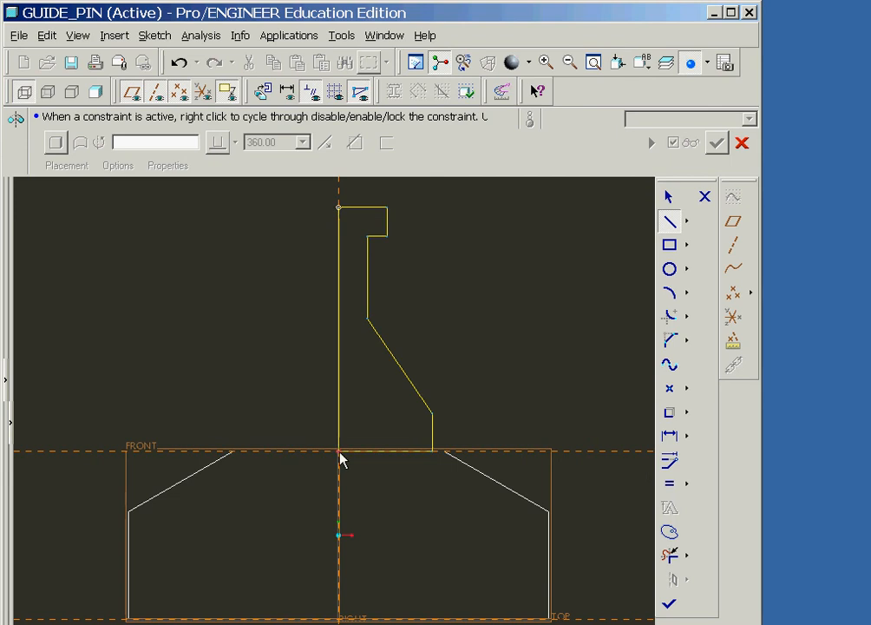
middle_click(340, 458)
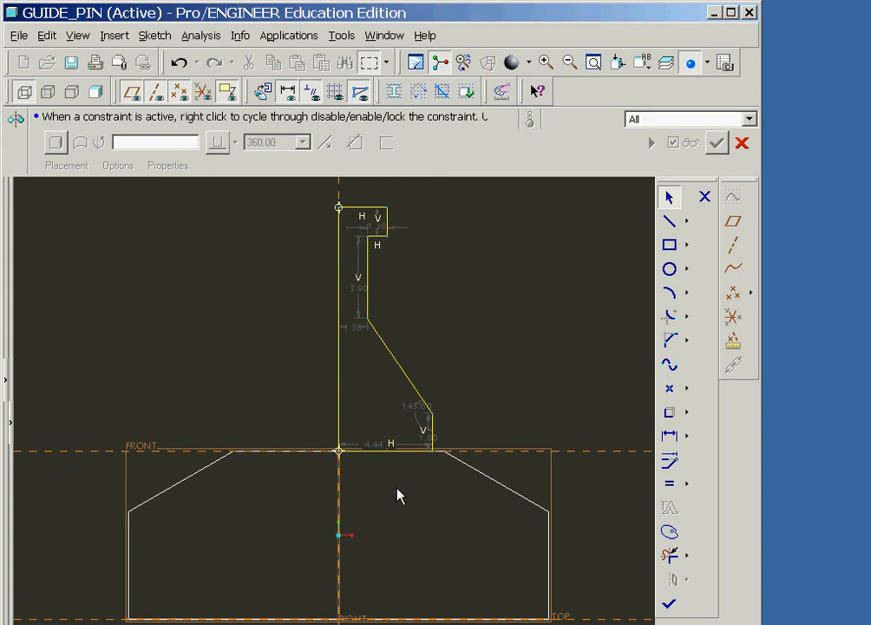
- Add a vertical two-point centerline on the RIGHT plane reference as the axis of revolution for the half-profile
left_click(687, 222)
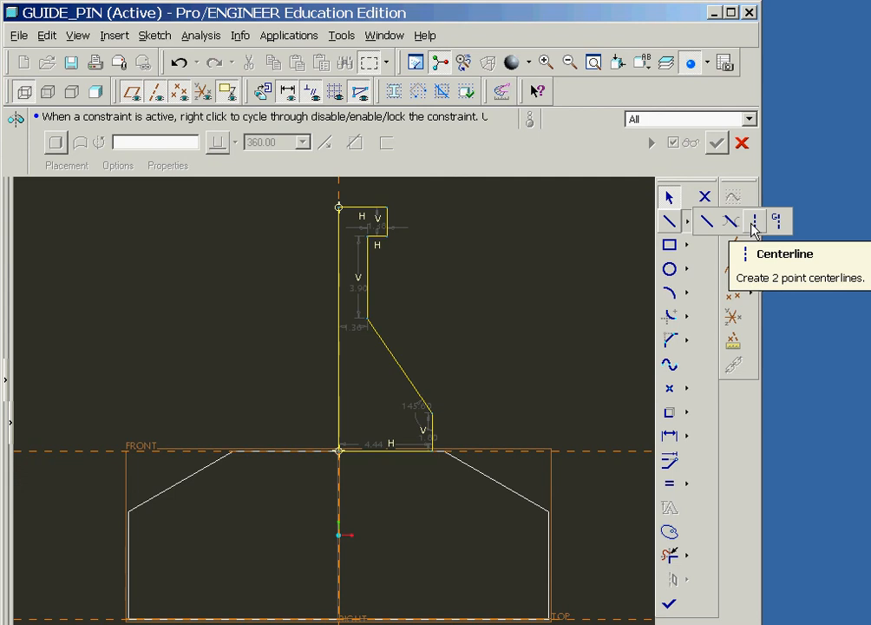
left_click(753, 222)
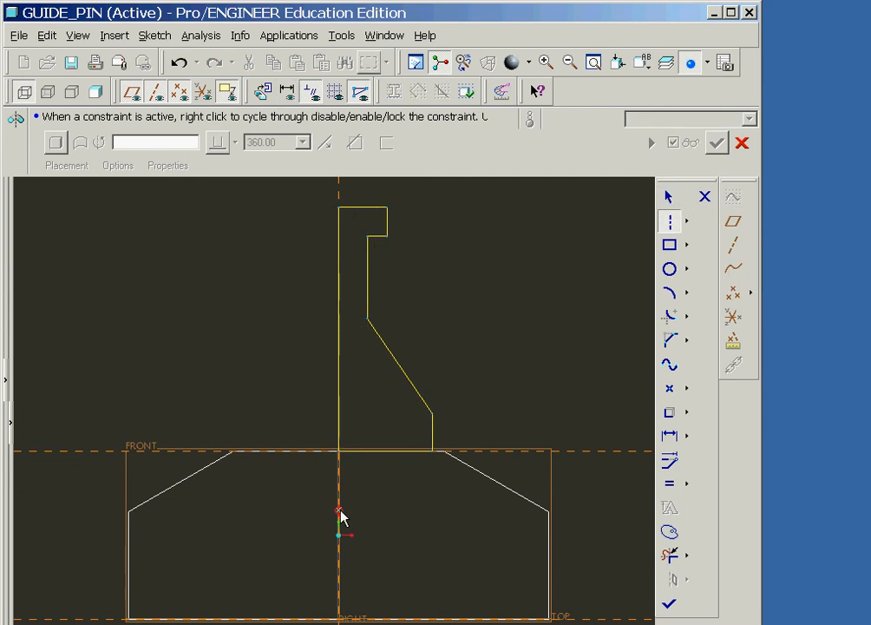
left_click(339, 512)
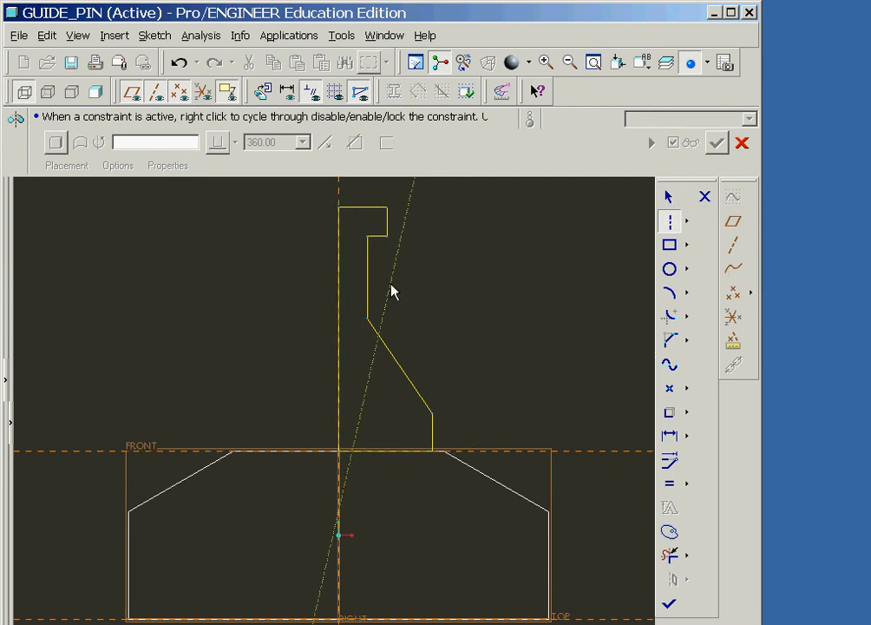
left_click(338, 285)
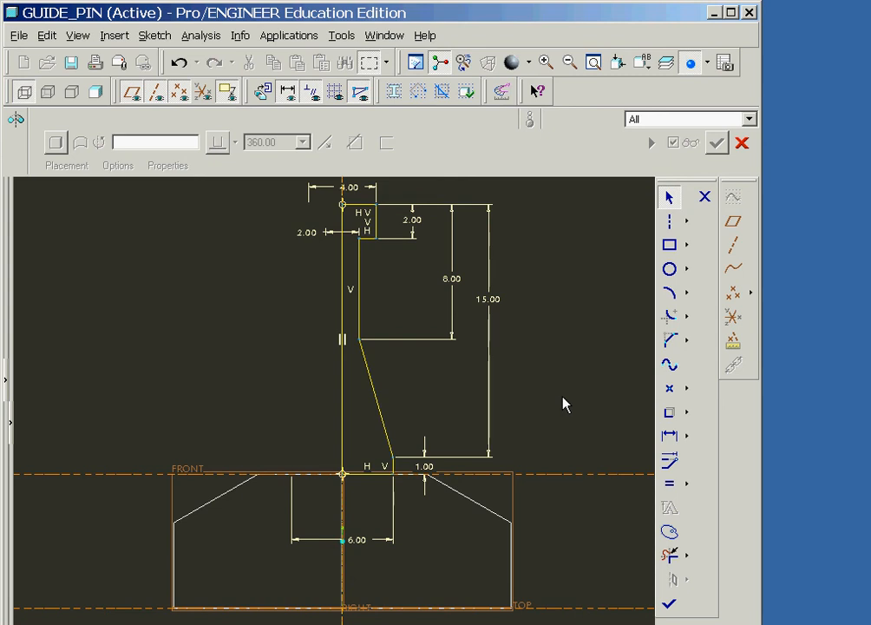
- Finish the revolve sketch and preview the pin's geometry revolved 360 degrees about the internal centerline
left_click(671, 606)
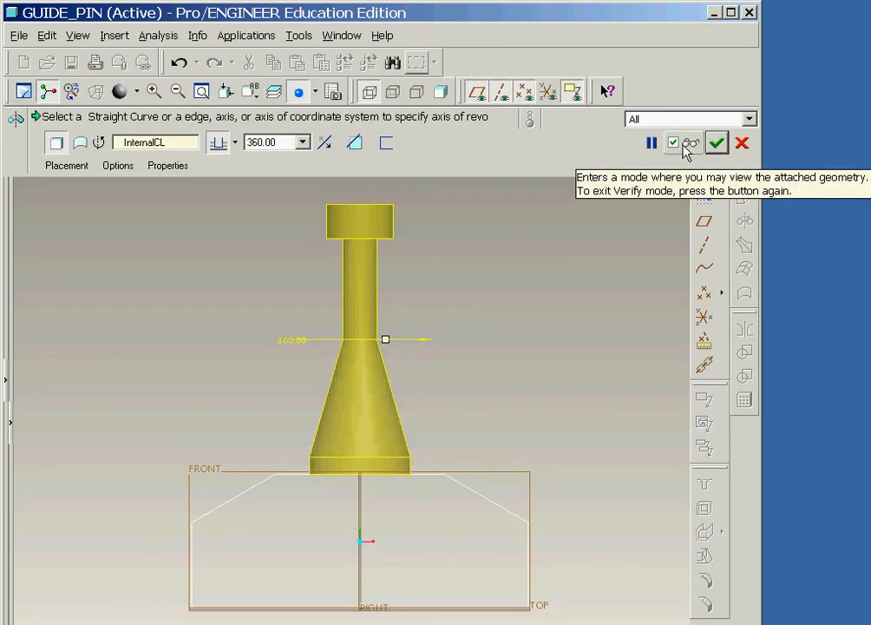
left_click(687, 144)
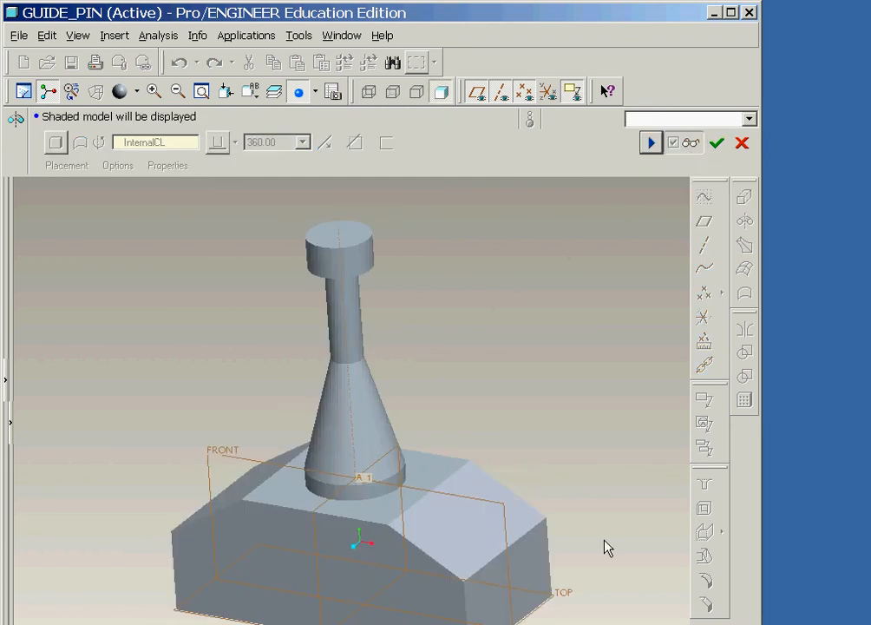